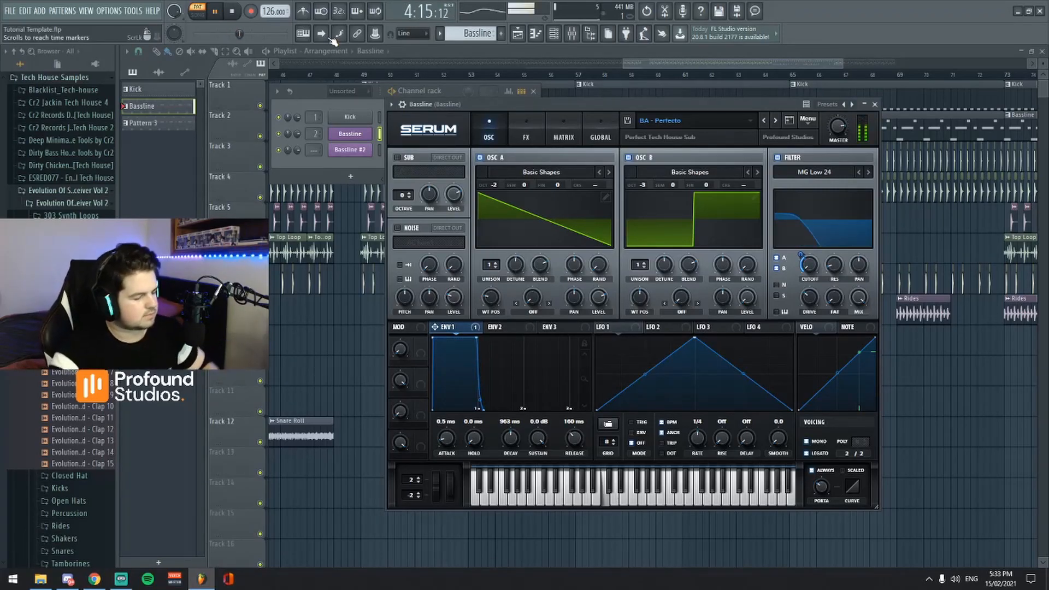
# Step: Stop the Bassline pattern playback and reposition the window of the Perfecto reference patch
pyautogui.press('space')
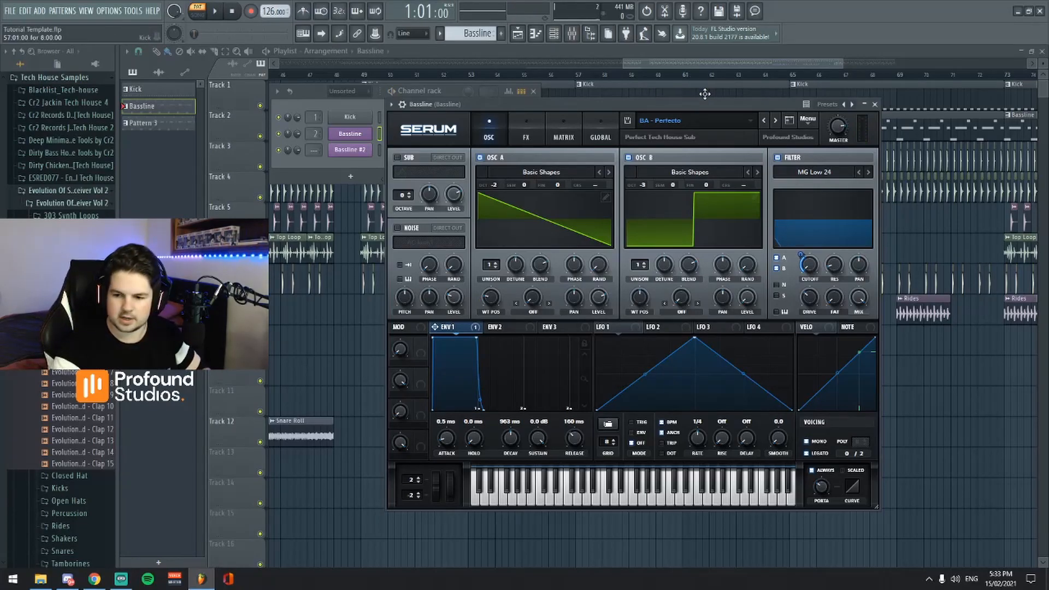
pyautogui.moveTo(592, 108)
pyautogui.mouseDown()
pyautogui.moveTo(569, 139)
pyautogui.moveTo(557, 136)
pyautogui.moveTo(572, 143)
pyautogui.moveTo(598, 113)
pyautogui.mouseUp()
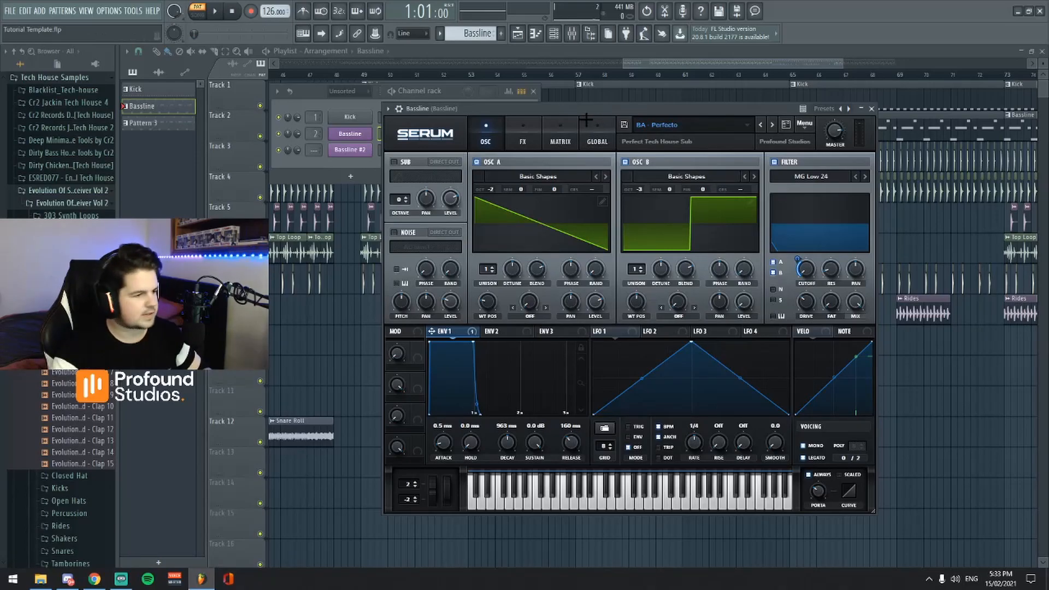
pyautogui.click(598, 118)
pyautogui.click(484, 137)
pyautogui.moveTo(521, 107); pyautogui.dragTo(541, 120)
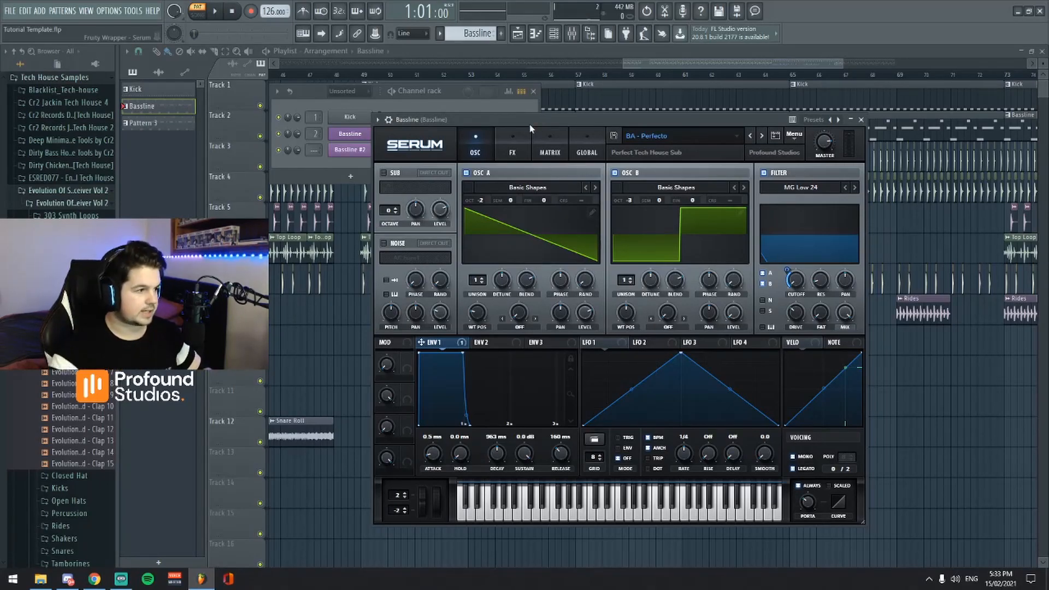
pyautogui.moveTo(568, 123)
pyautogui.mouseDown()
pyautogui.moveTo(611, 108)
pyautogui.moveTo(561, 109)
pyautogui.mouseUp()
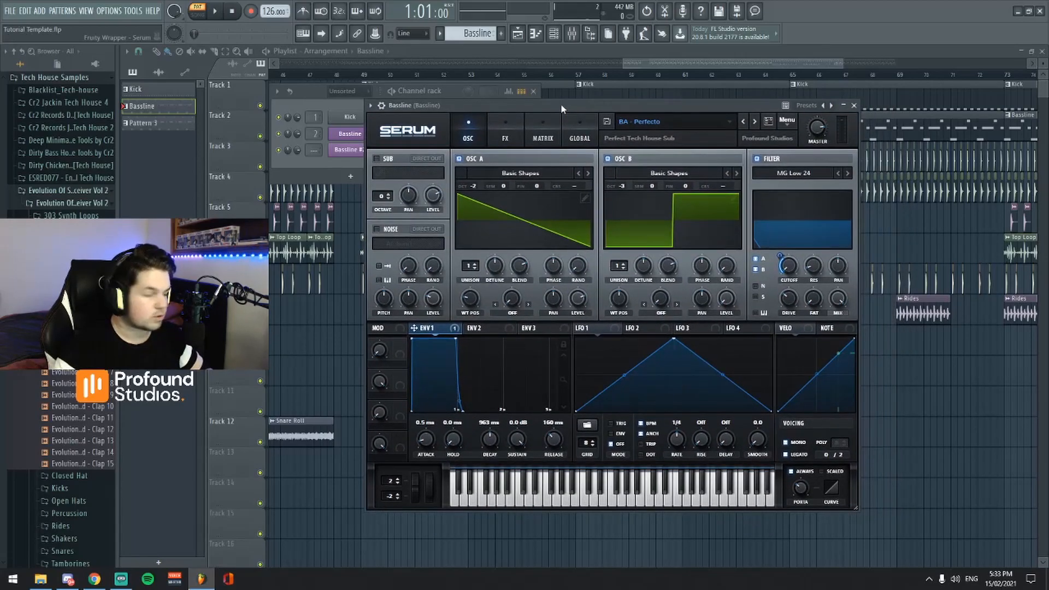
# Step: Reset the Bassline #2 Serum instance to the Init preset and switch to Pattern 3
pyautogui.click(359, 102)
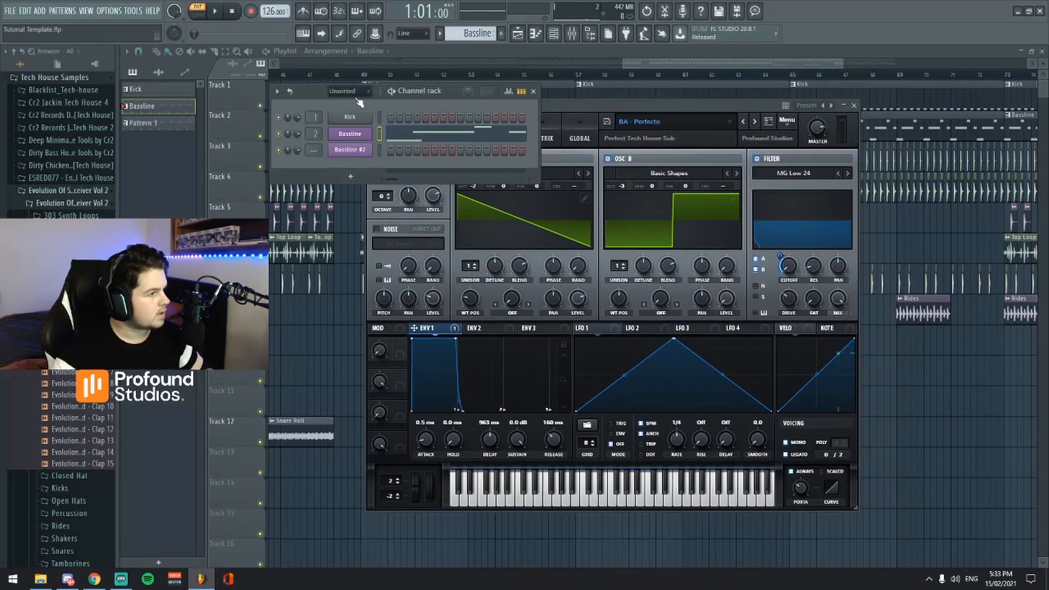
pyautogui.click(351, 149)
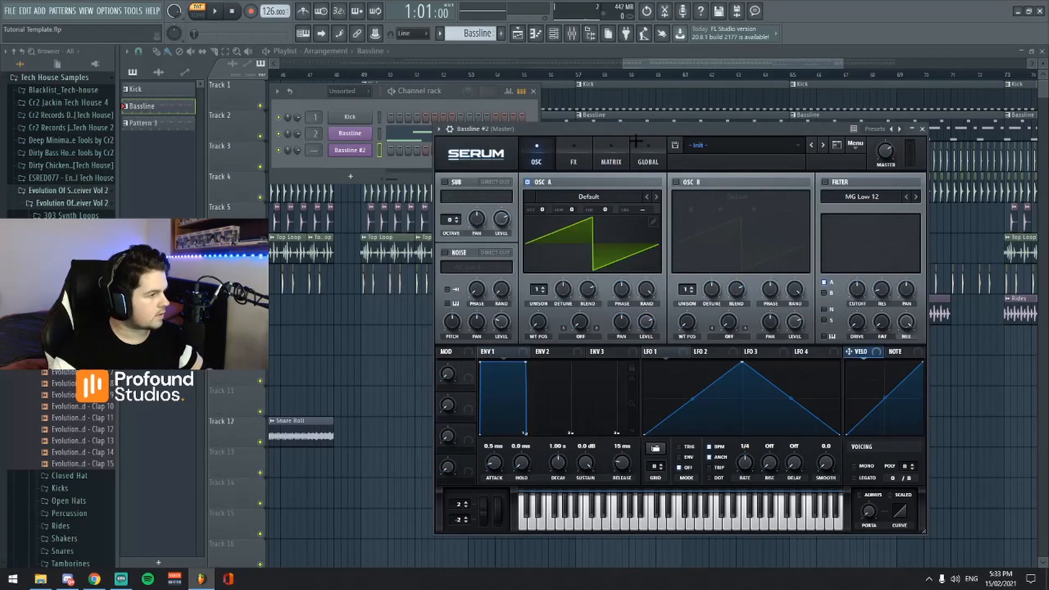
pyautogui.click(859, 144)
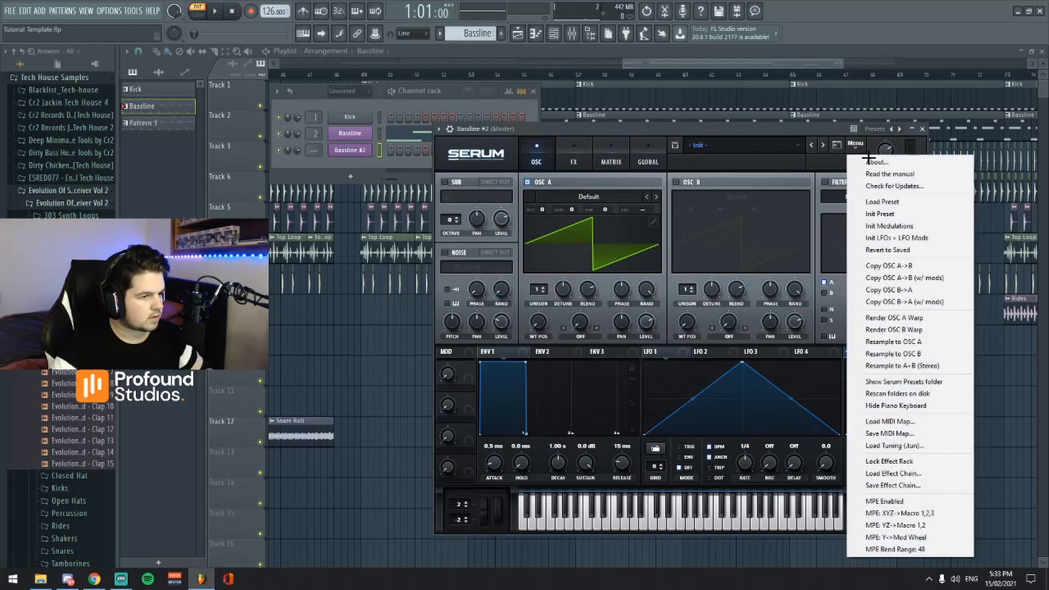
pyautogui.click(876, 214)
pyautogui.scroll(-1, 471, 34)
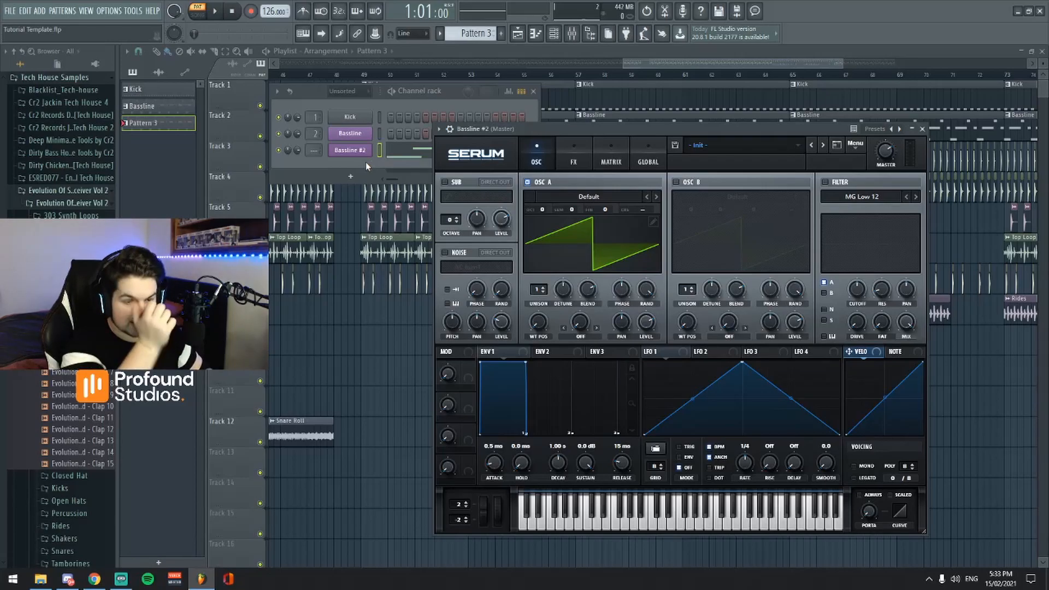
# Step: Enable oscillator B and load the analog Basic Shapes wavetable into both oscillators
pyautogui.click(675, 182)
pyautogui.click(562, 196)
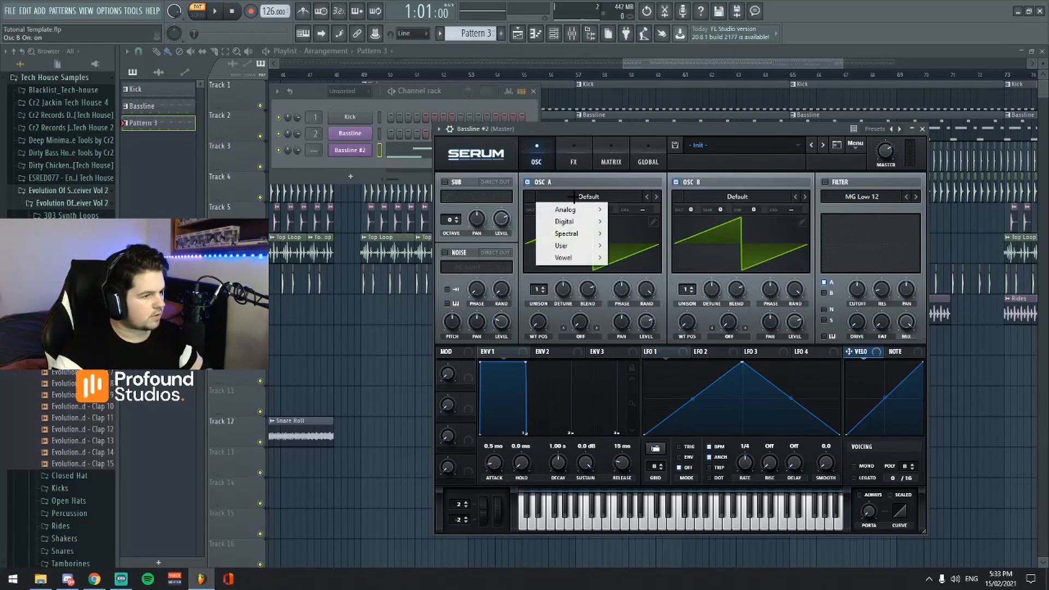
pyautogui.moveTo(565, 210)
pyautogui.click(642, 260)
pyautogui.click(737, 196)
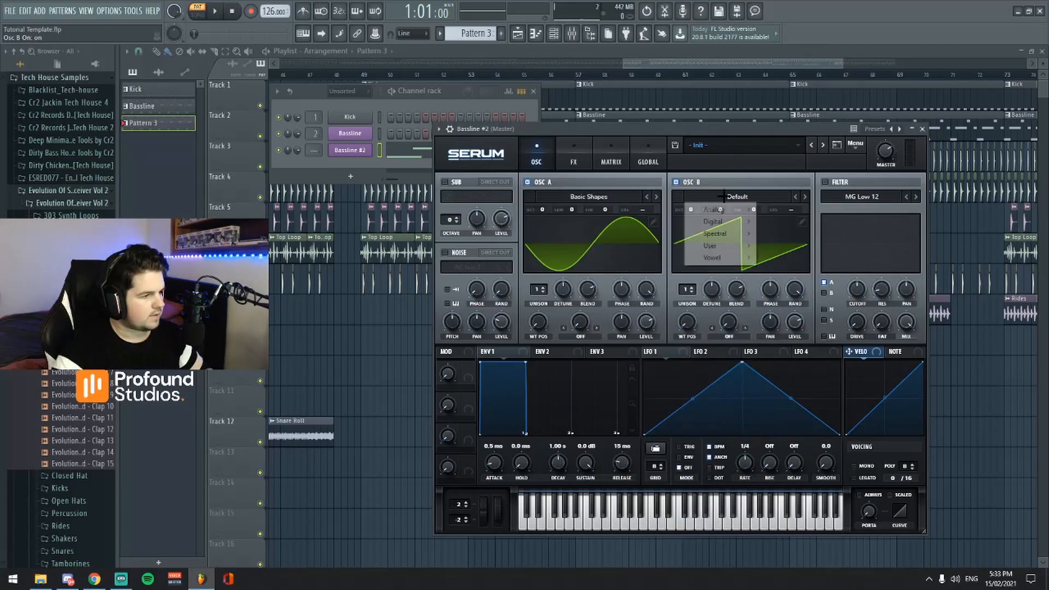
pyautogui.moveTo(713, 210)
pyautogui.click(783, 260)
# Step: Set oscillator A to the saw shape at octave -2 and oscillator B to the square at wavetable position 4, octave -3
pyautogui.moveTo(540, 329); pyautogui.dragTo(551, 291)
pyautogui.moveTo(687, 322); pyautogui.dragTo(694, 272)
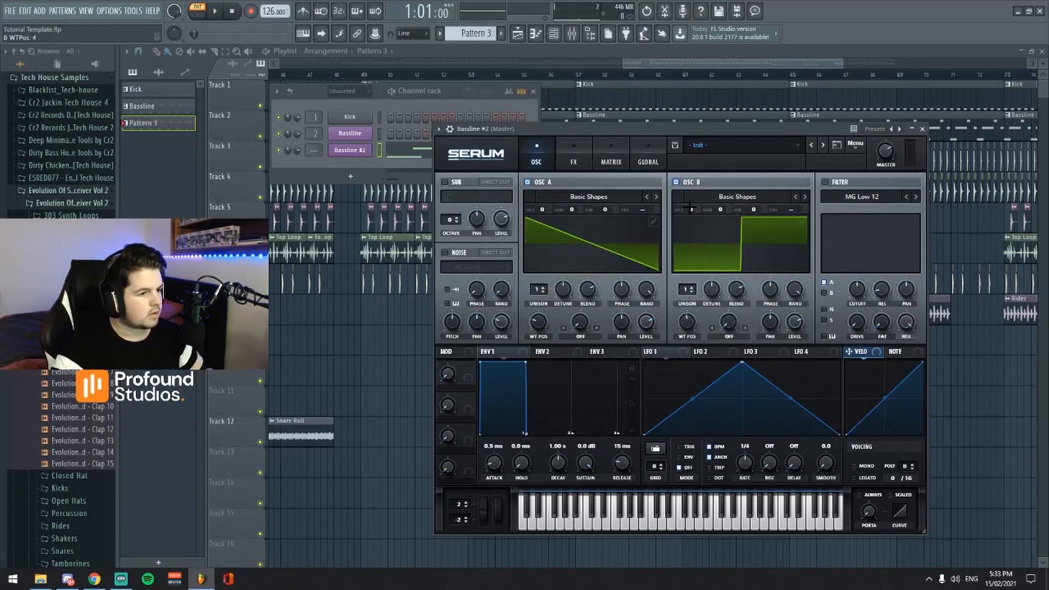
pyautogui.moveTo(692, 211); pyautogui.dragTo(692, 222)
pyautogui.moveTo(697, 260); pyautogui.dragTo(698, 262)
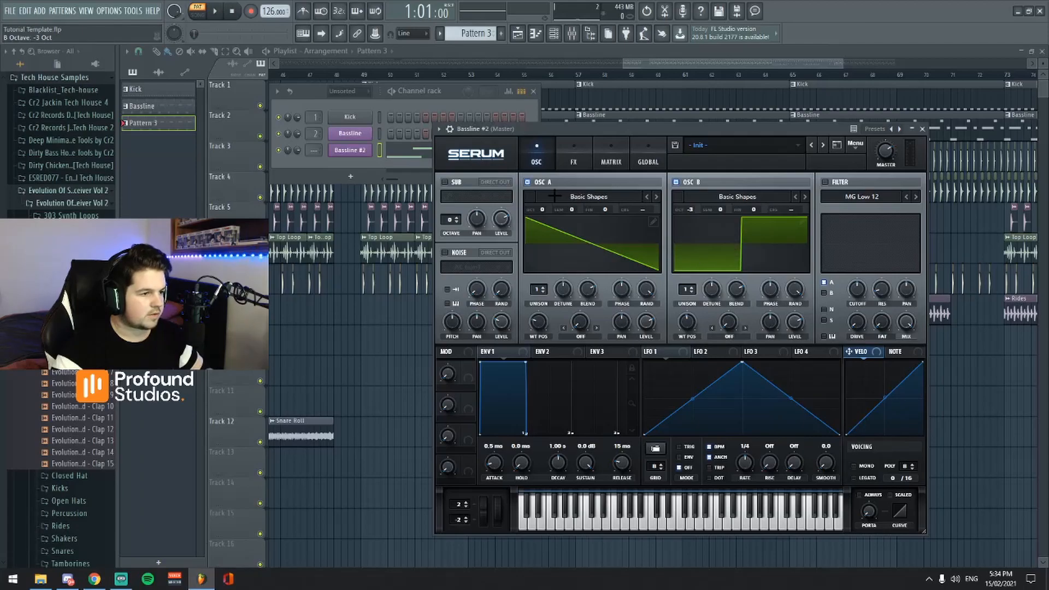
pyautogui.moveTo(544, 208); pyautogui.dragTo(546, 232)
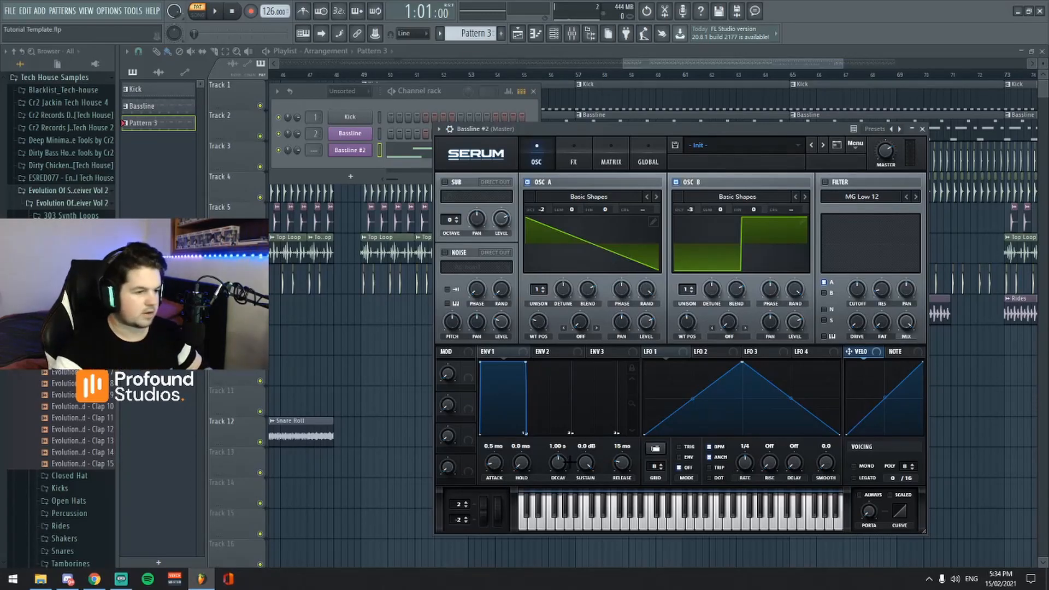
# Step: Set the release of envelope 1 to 60 ms
pyautogui.moveTo(618, 464); pyautogui.dragTo(621, 462)
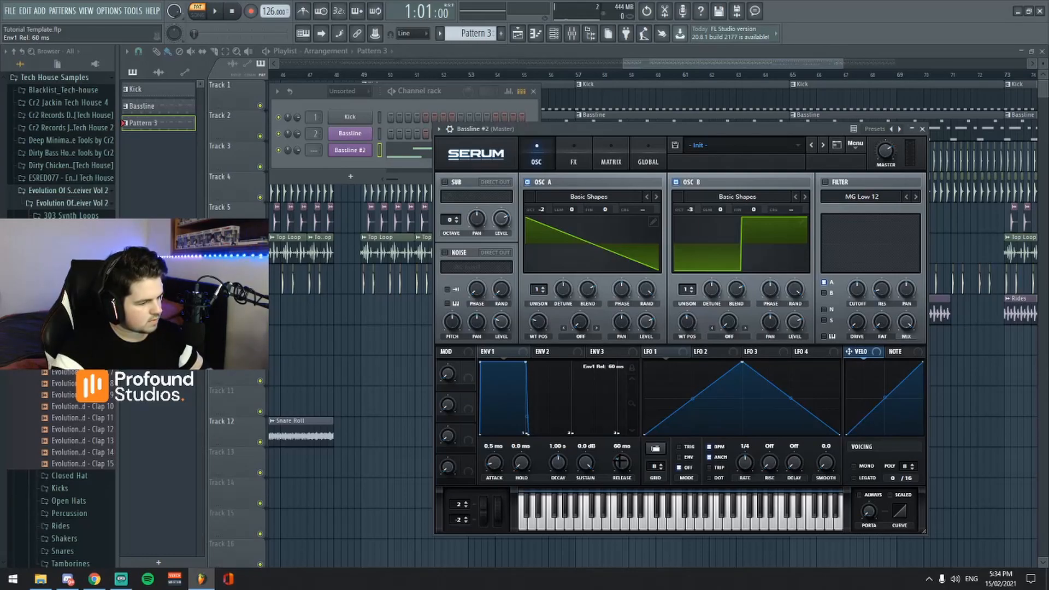
pyautogui.moveTo(735, 129); pyautogui.dragTo(715, 122)
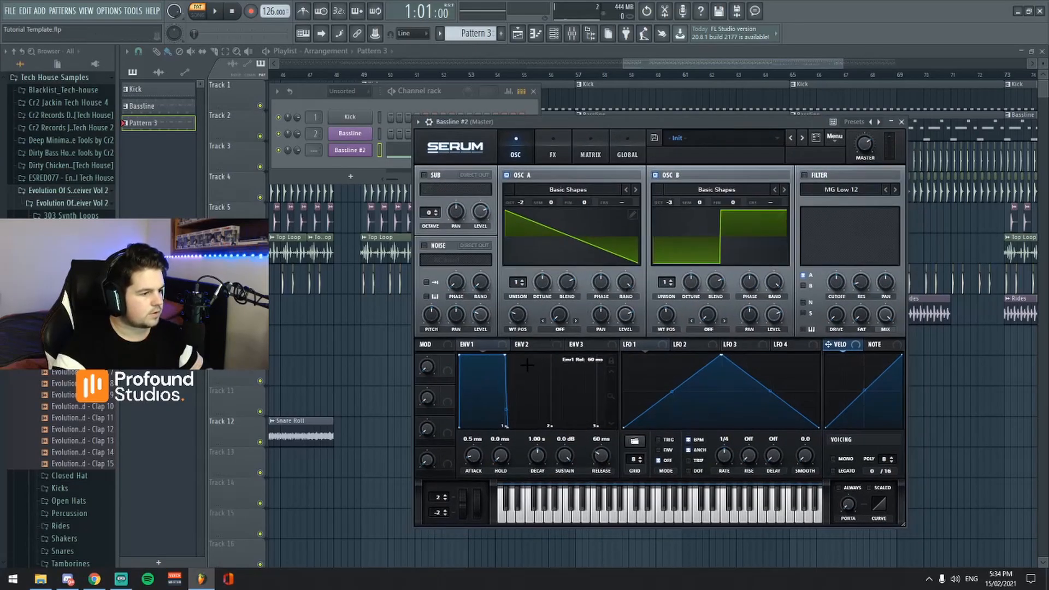
# Step: Enable the filter with oscillator B also routed through it, and lower the cutoff with envelope 1 modulating it
pyautogui.click(803, 285)
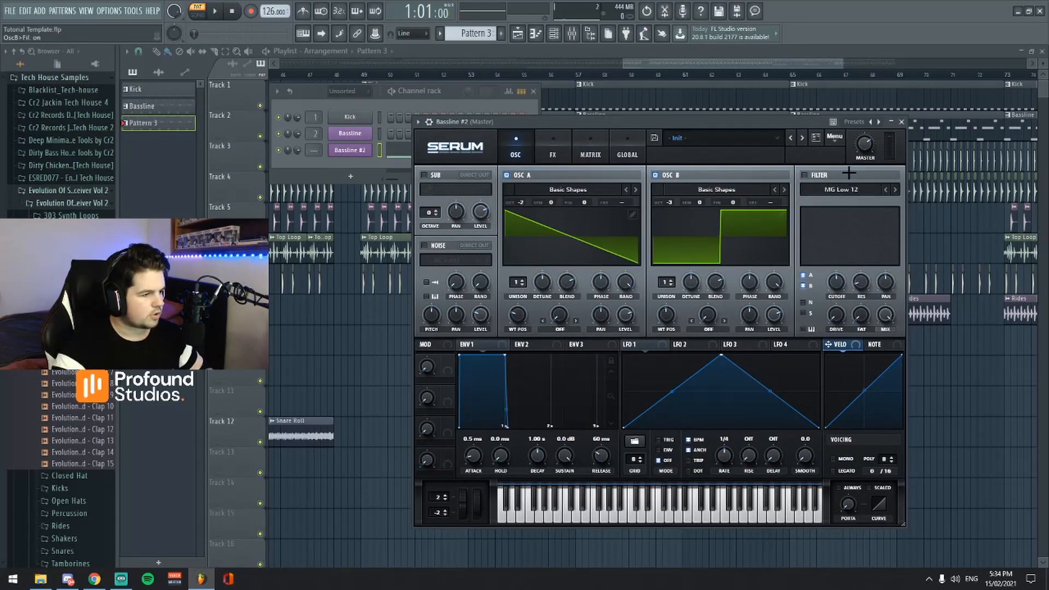
pyautogui.click(804, 175)
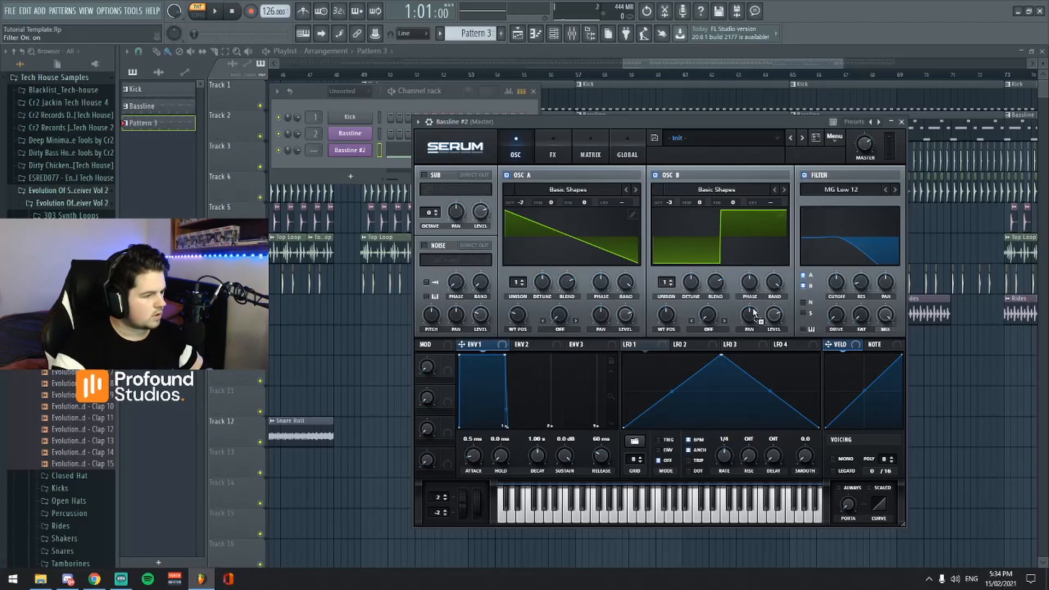
pyautogui.moveTo(835, 281)
pyautogui.mouseDown()
pyautogui.moveTo(836, 314)
pyautogui.moveTo(837, 283)
pyautogui.mouseUp()
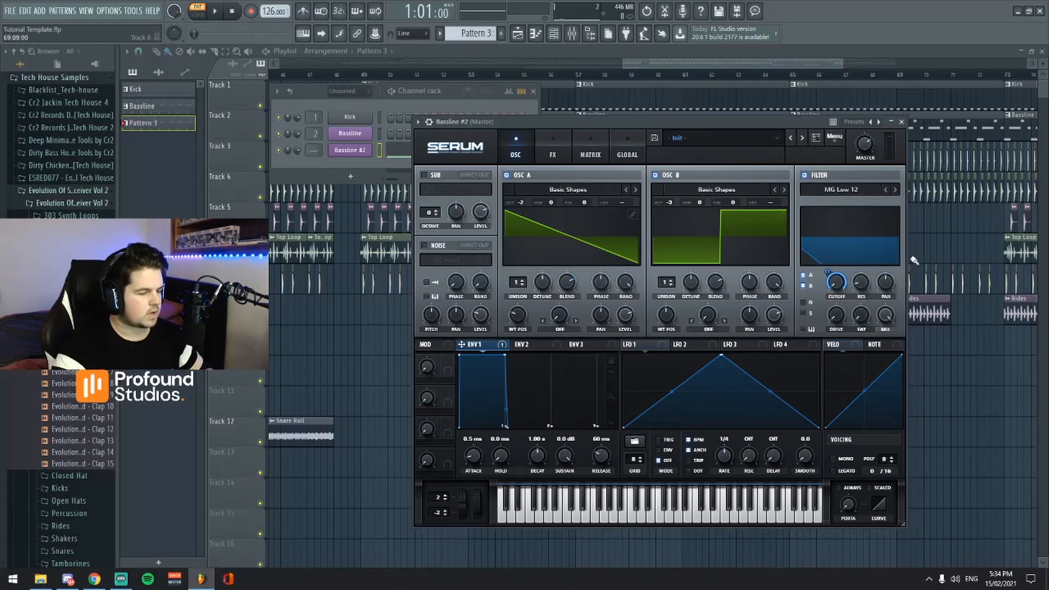
# Step: Compare low-pass filter types of different slopes, including MG Low 24, Low 12 and Low 6
pyautogui.click(894, 189)
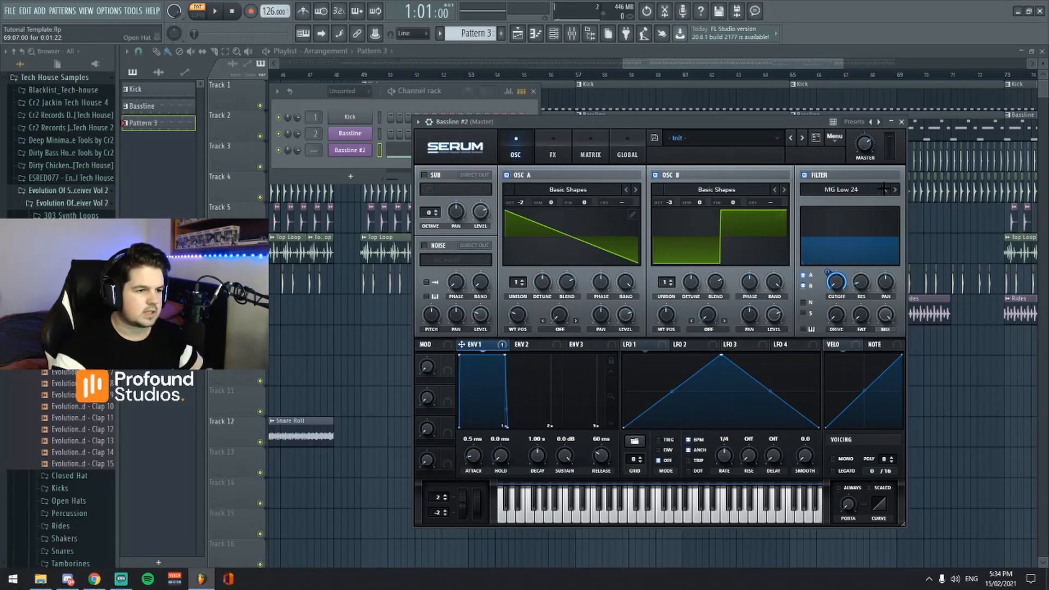
pyautogui.click(886, 189)
pyautogui.click(885, 190)
pyautogui.click(885, 189)
pyautogui.click(896, 189)
pyautogui.click(896, 189)
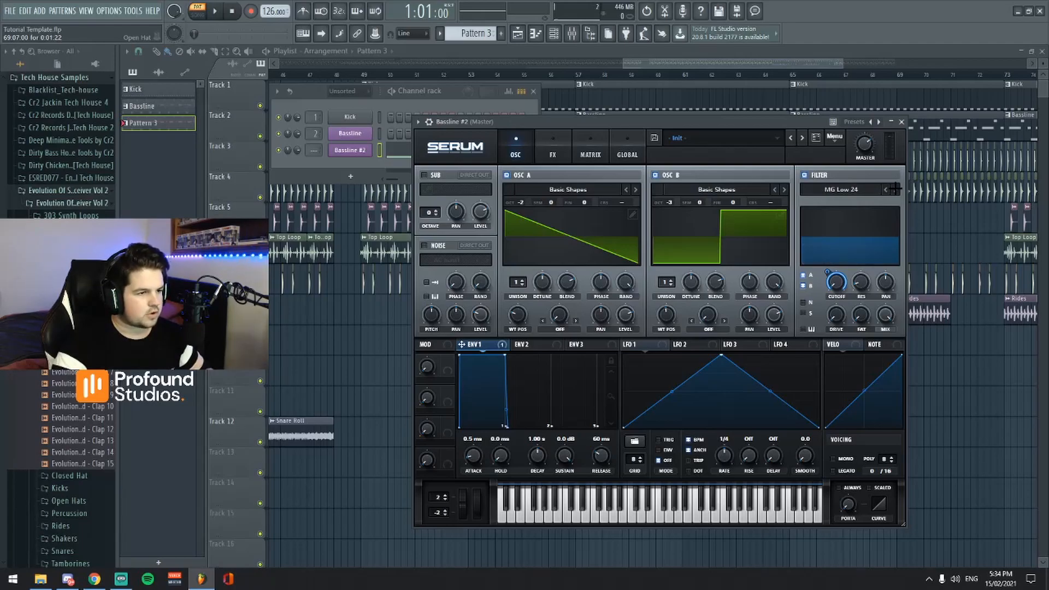
pyautogui.click(896, 189)
pyautogui.click(886, 189)
pyautogui.click(895, 190)
pyautogui.click(894, 189)
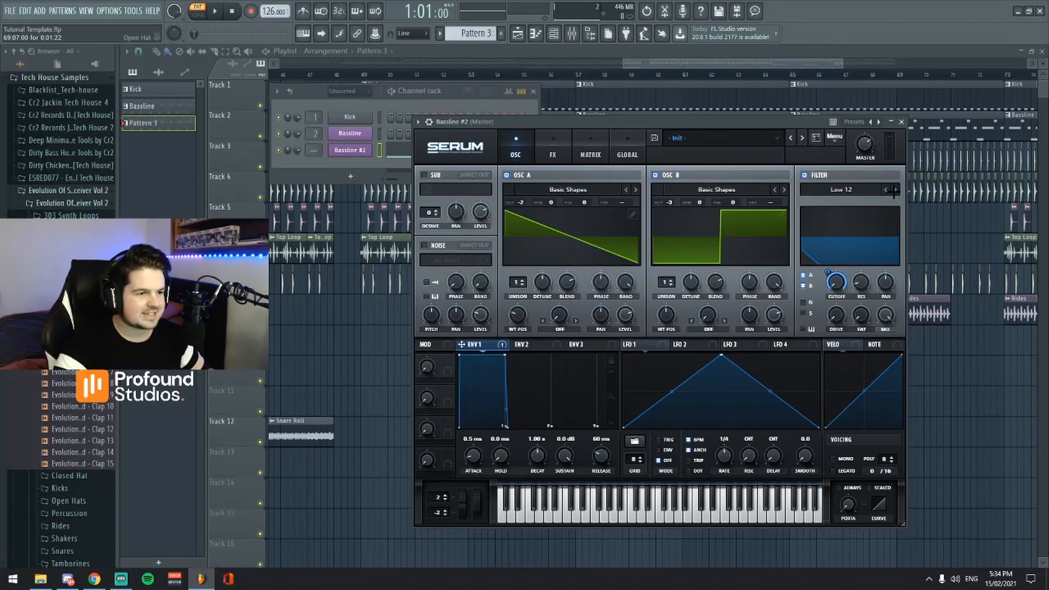
pyautogui.click(894, 189)
pyautogui.click(886, 189)
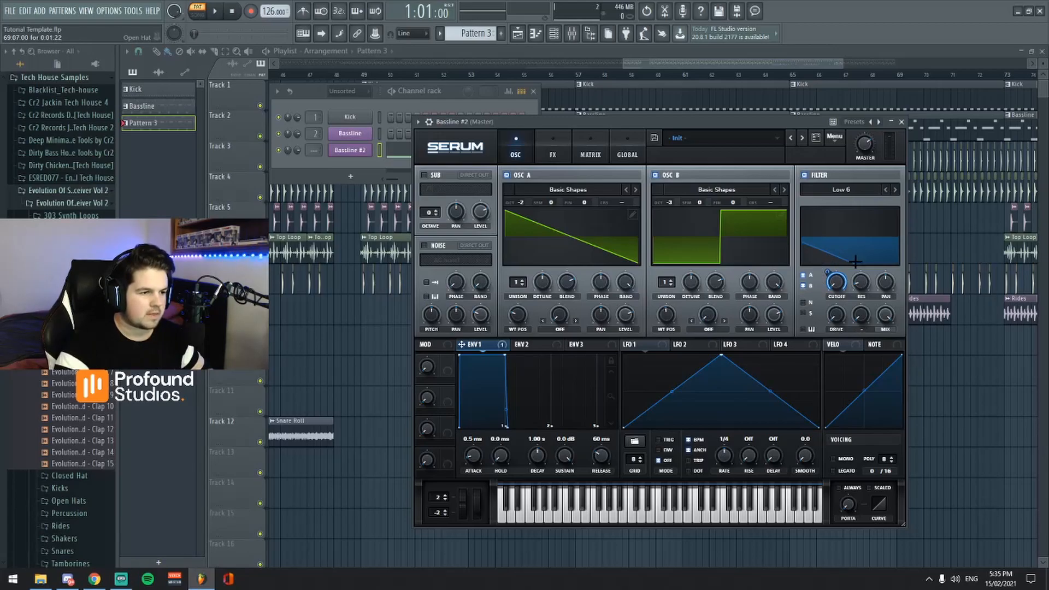
# Step: Set the filter type to Low 24
pyautogui.click(896, 190)
pyautogui.click(896, 189)
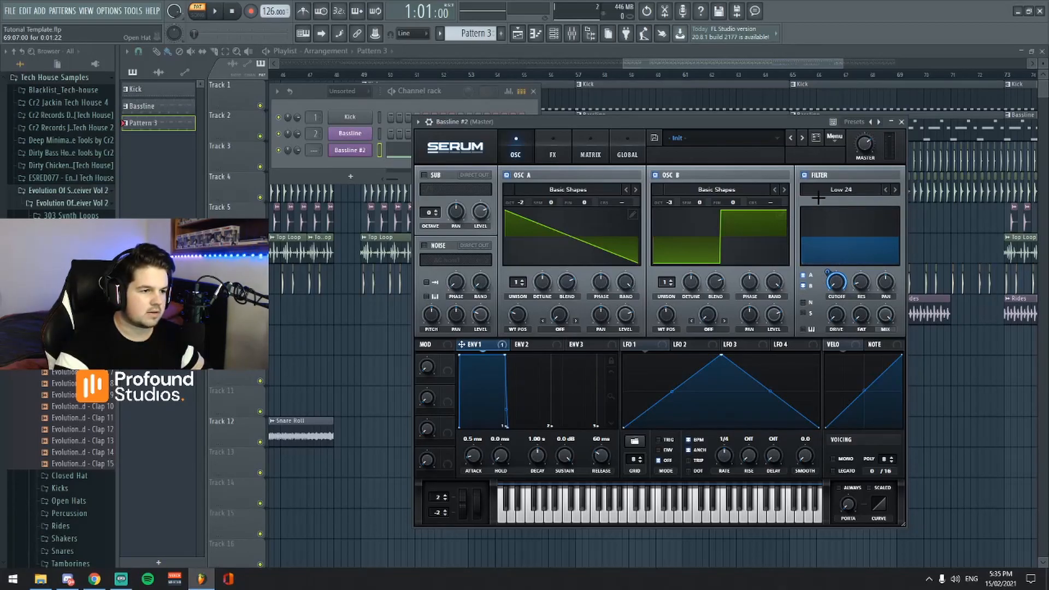
pyautogui.click(886, 189)
pyautogui.click(886, 190)
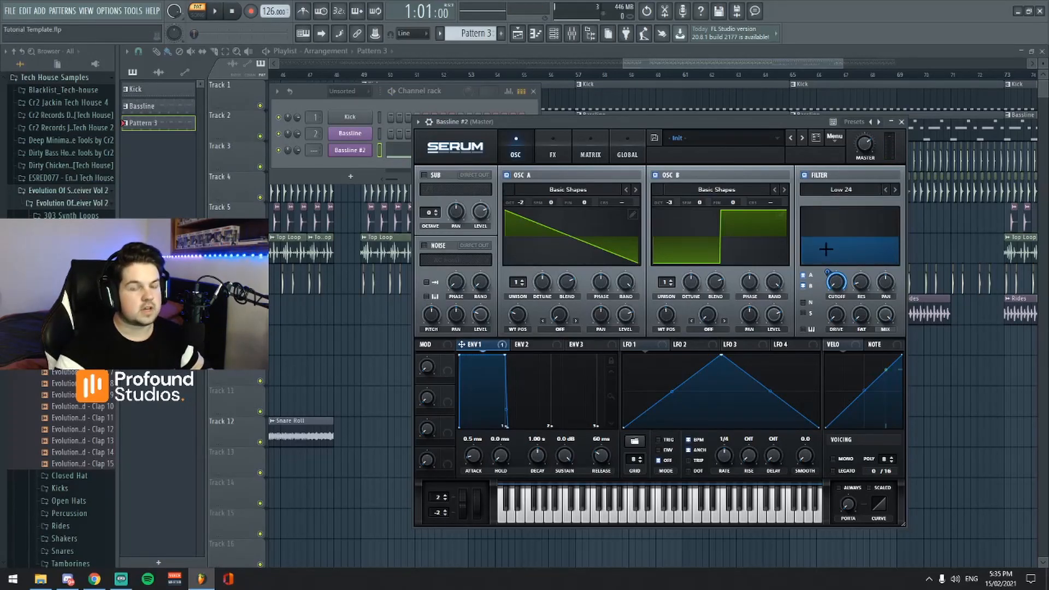
# Step: Reduce the amount of envelope 1 modulation on the filter cutoff, auditioning Pattern 3 while adjusting it
pyautogui.moveTo(827, 272); pyautogui.dragTo(827, 310)
pyautogui.moveTo(829, 272); pyautogui.dragTo(829, 272)
pyautogui.press('space')
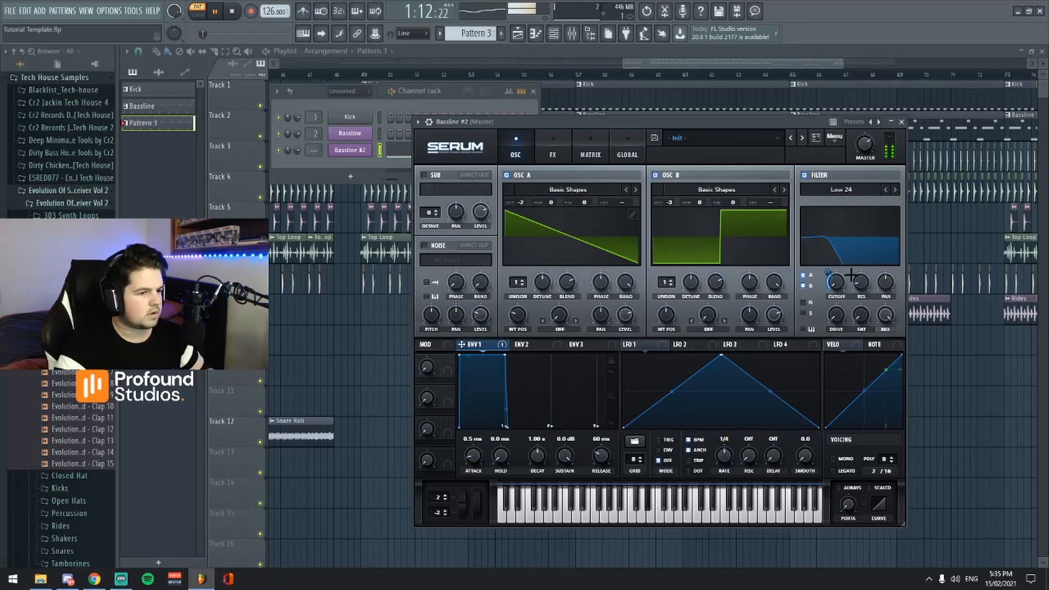
pyautogui.moveTo(836, 283); pyautogui.dragTo(828, 271)
pyautogui.press('space')
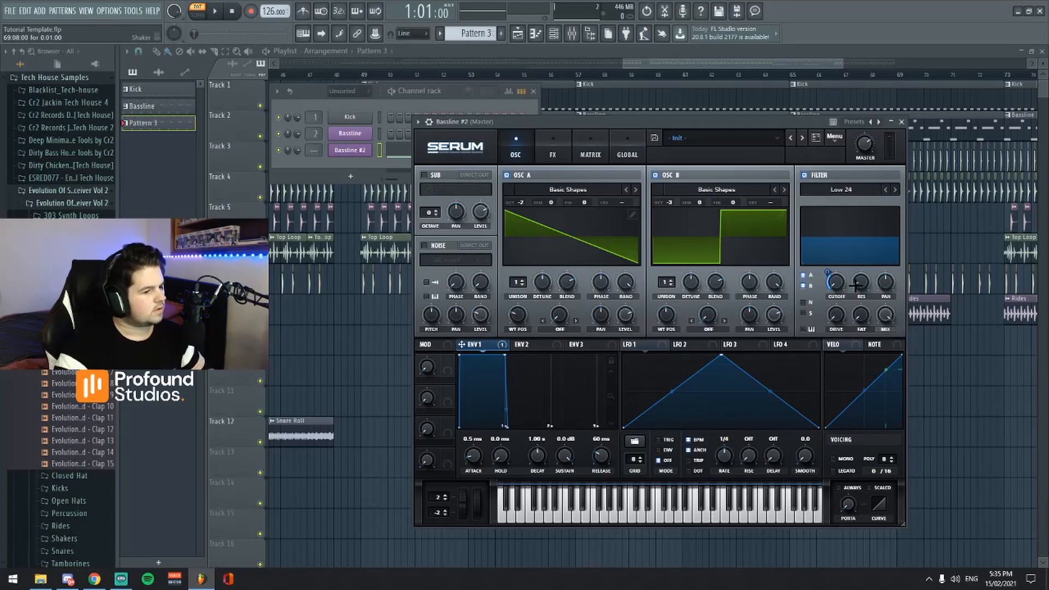
# Step: Play Pattern 3 several times to listen to how the filtered bass notes overlap and sound
pyautogui.press('space')
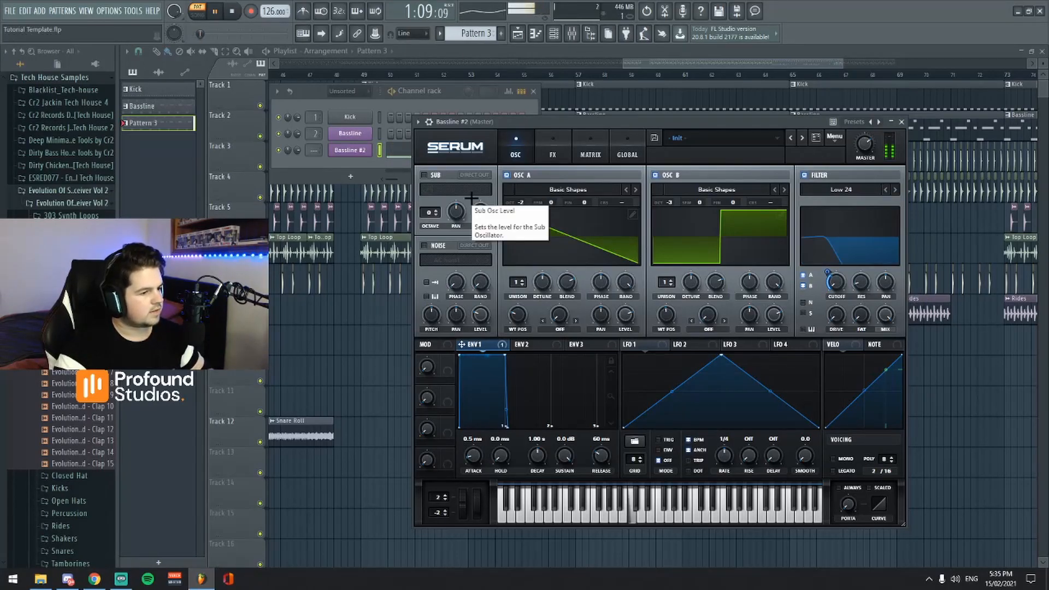
pyautogui.press('space')
pyautogui.press('space')
pyautogui.press('space')
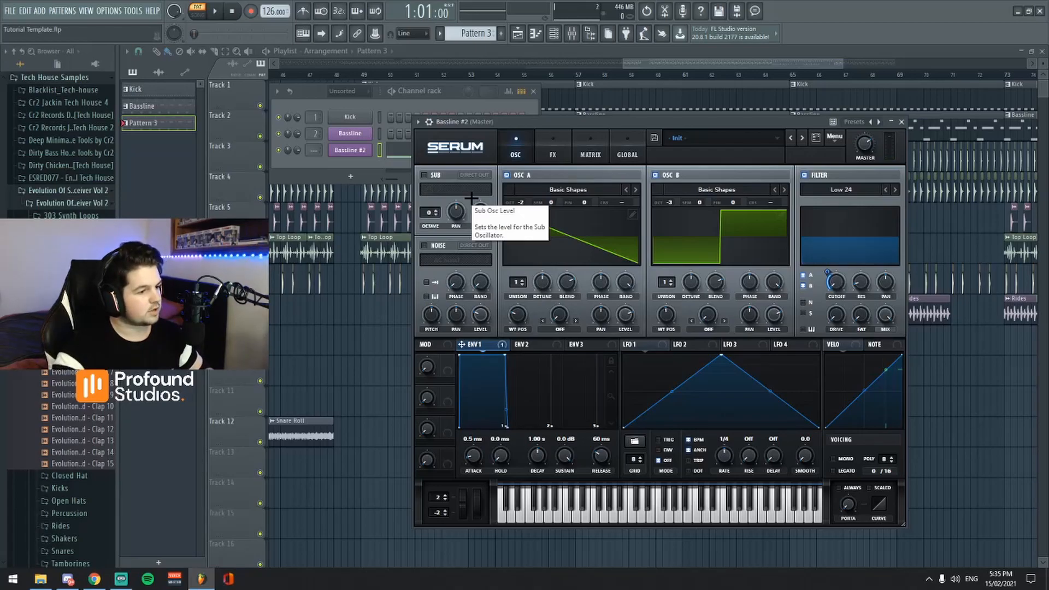
pyautogui.press('space')
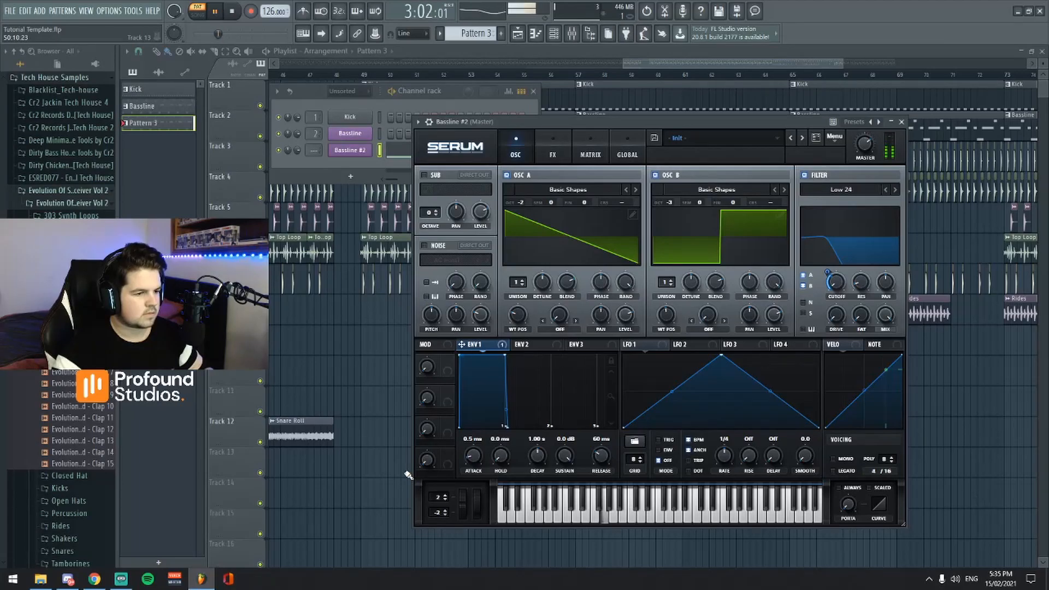
pyautogui.press('space')
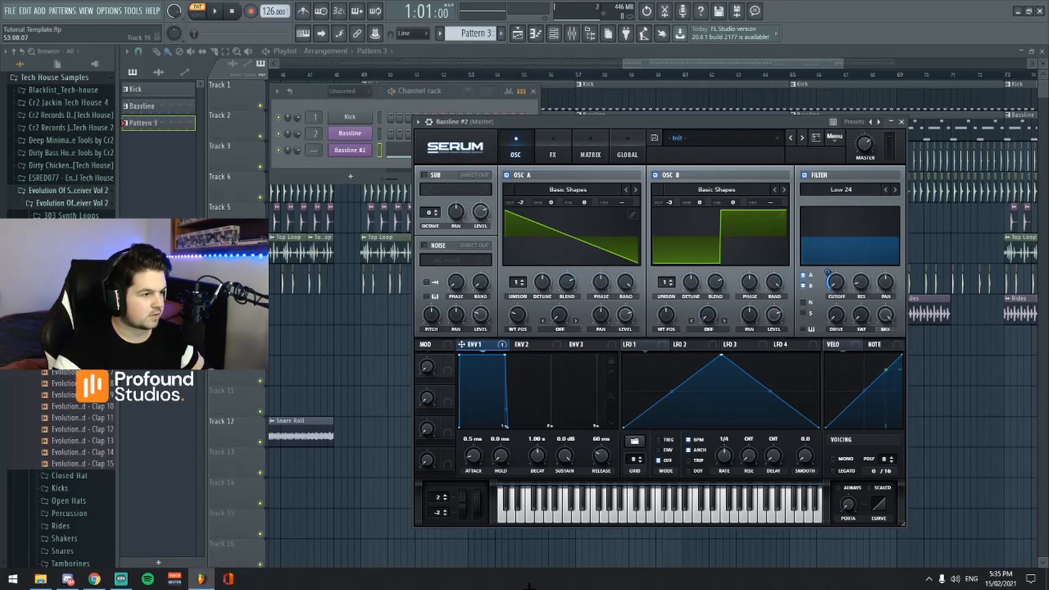
pyautogui.press('space')
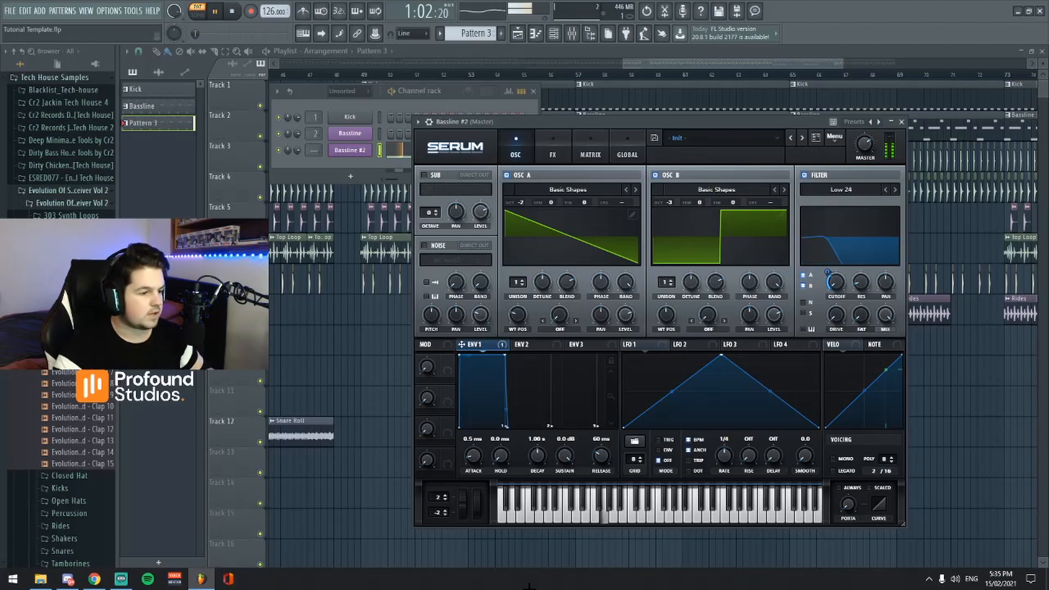
pyautogui.press('space')
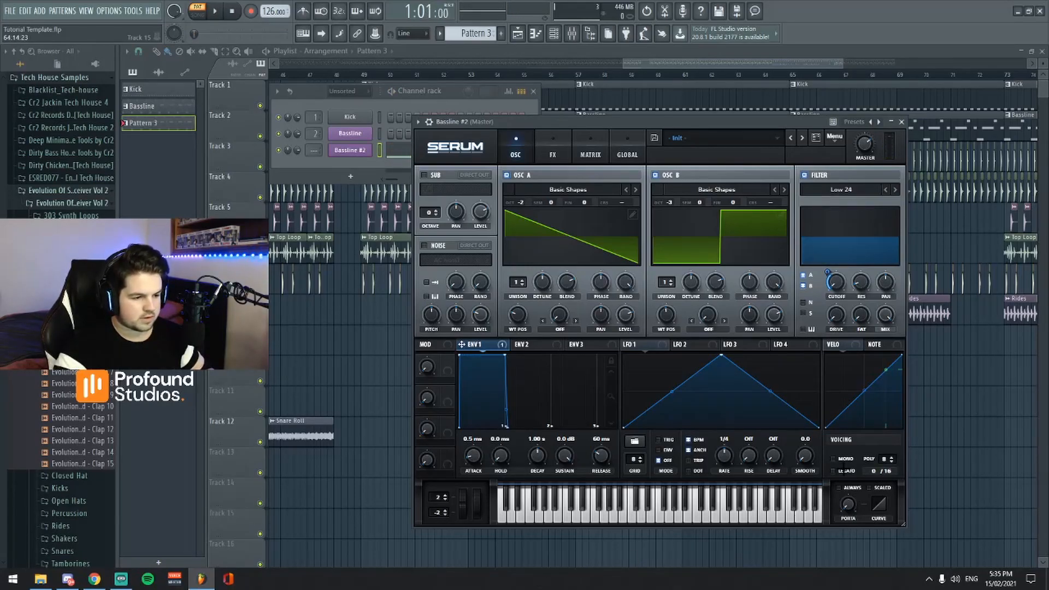
# Step: Turn on mono, legato and always-on portamento in the voicing settings, with a portamento time of 31 ms
pyautogui.moveTo(844, 471)
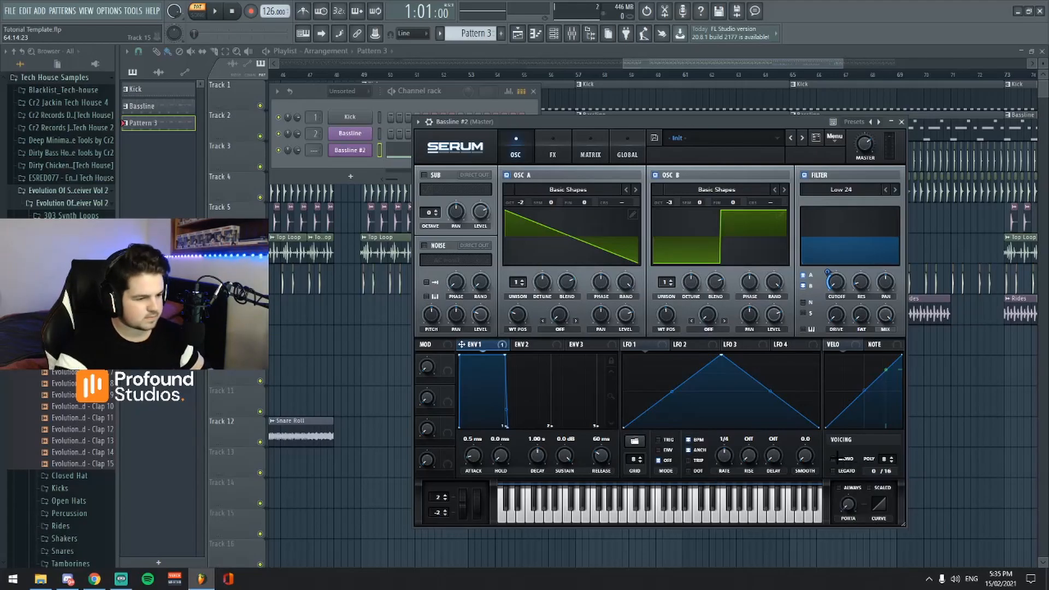
pyautogui.click(832, 458)
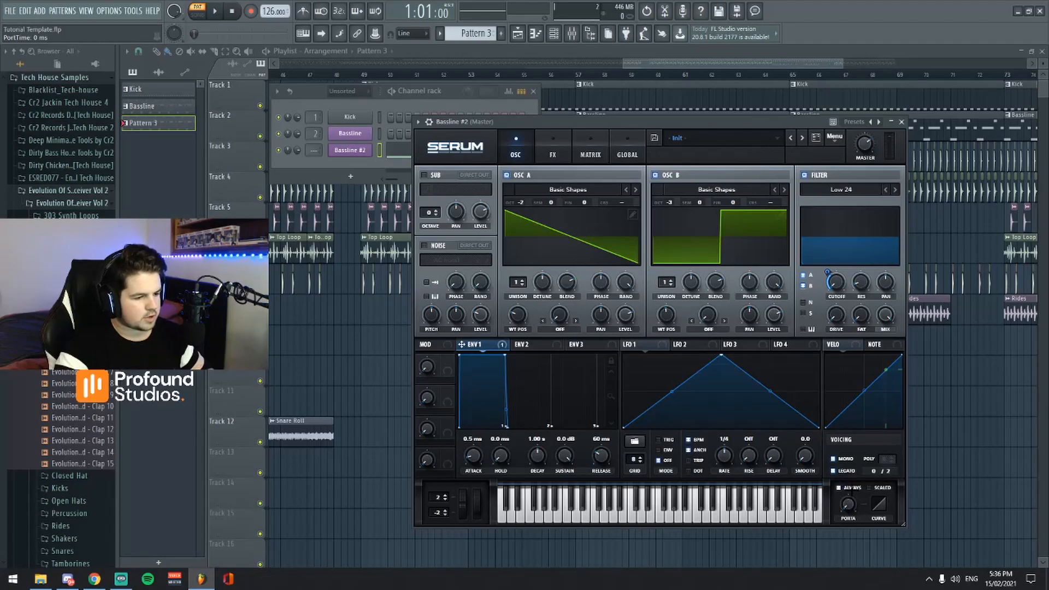
pyautogui.moveTo(847, 504)
pyautogui.moveTo(847, 503); pyautogui.dragTo(848, 503)
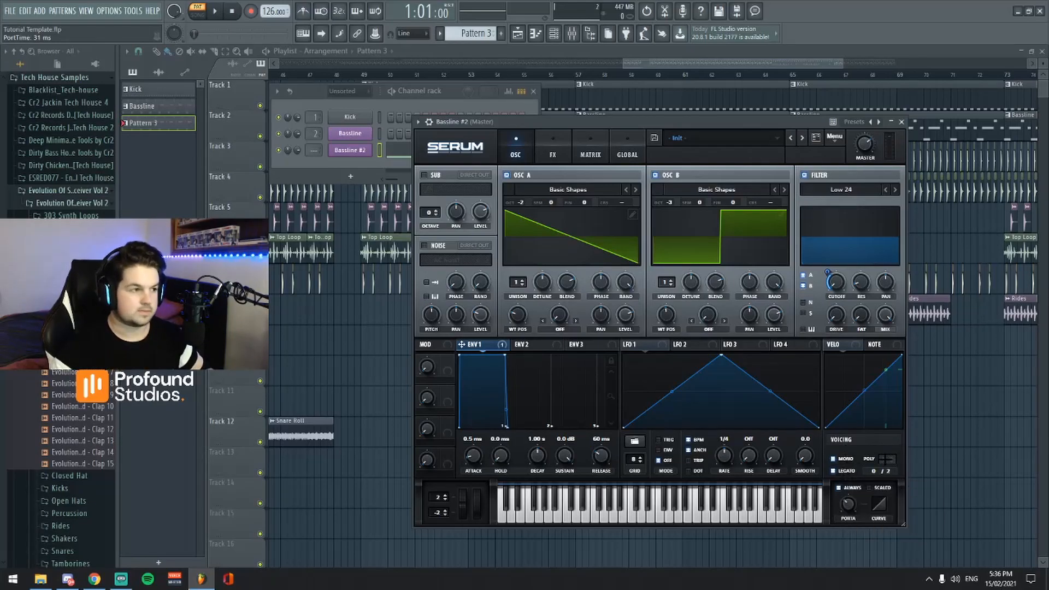
# Step: Play Pattern 3 to compare the sound with mono and legato off and on, leaving both turned on
pyautogui.press('space')
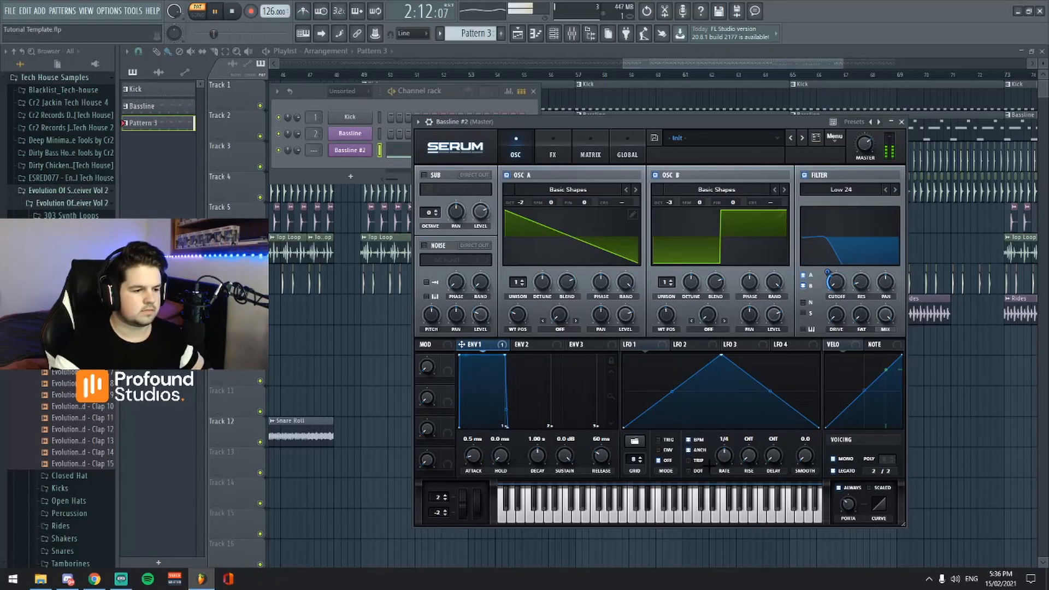
pyautogui.press('space')
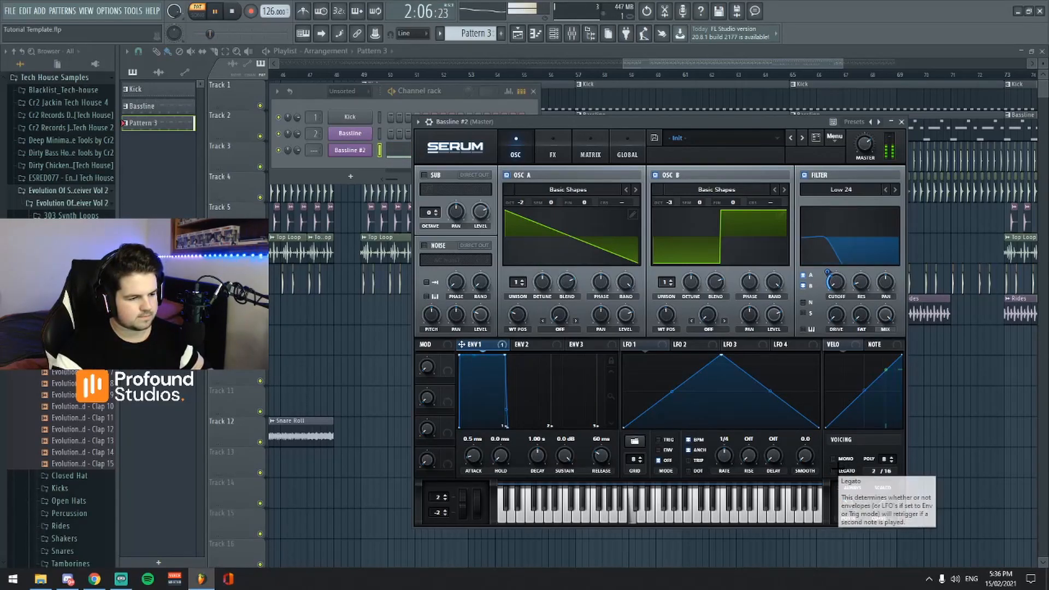
pyautogui.press('space')
pyautogui.click(833, 458)
pyautogui.click(833, 471)
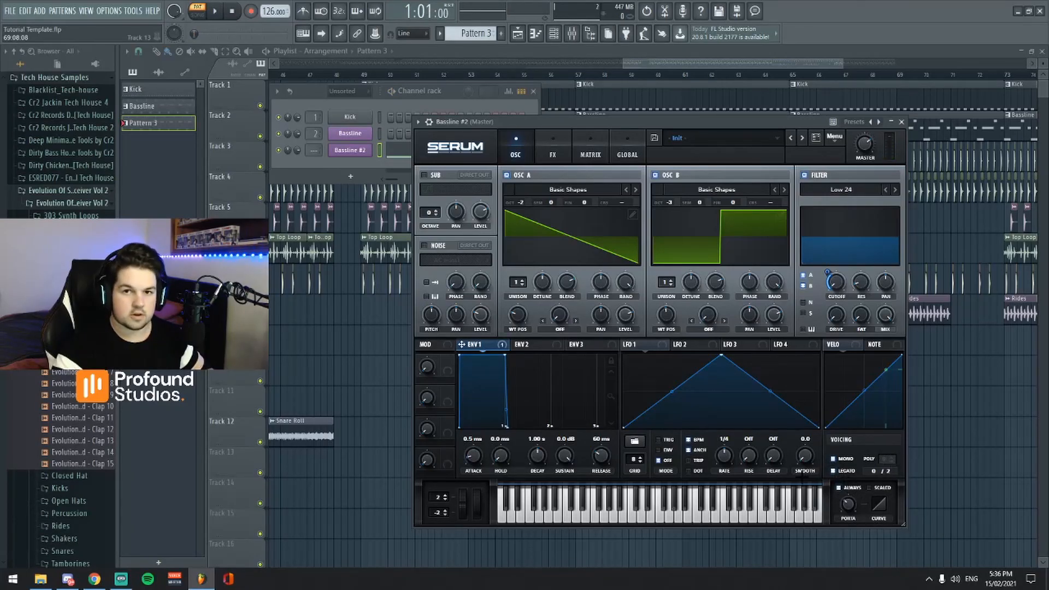
# Step: Enable the Distortion effect in Tube mode, with its filter set to Post at a frequency of 224 and a Q of 0.4
pyautogui.moveTo(634, 121); pyautogui.dragTo(662, 121)
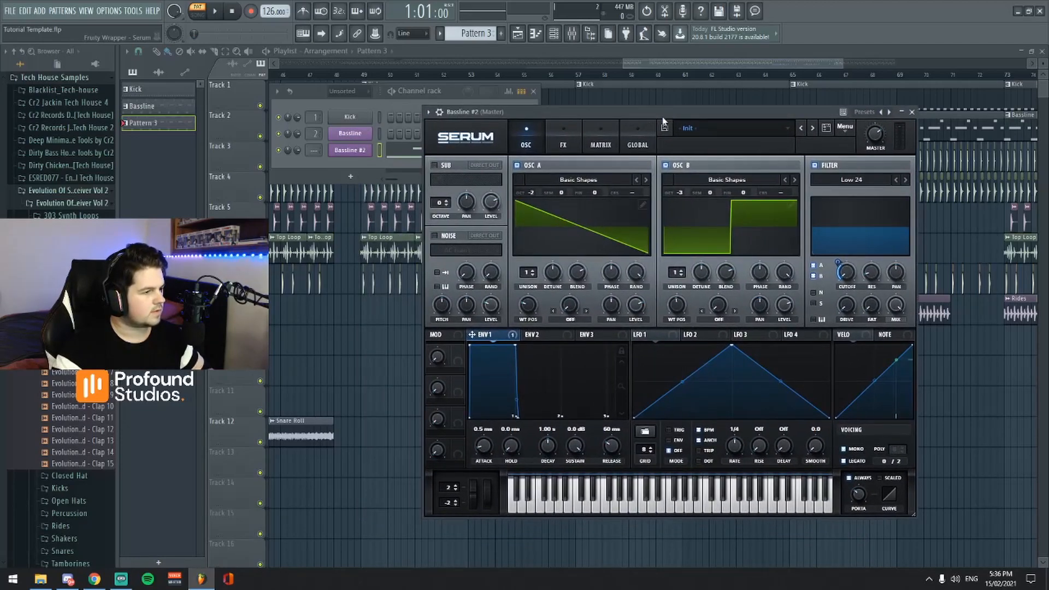
pyautogui.click(553, 149)
pyautogui.click(437, 184)
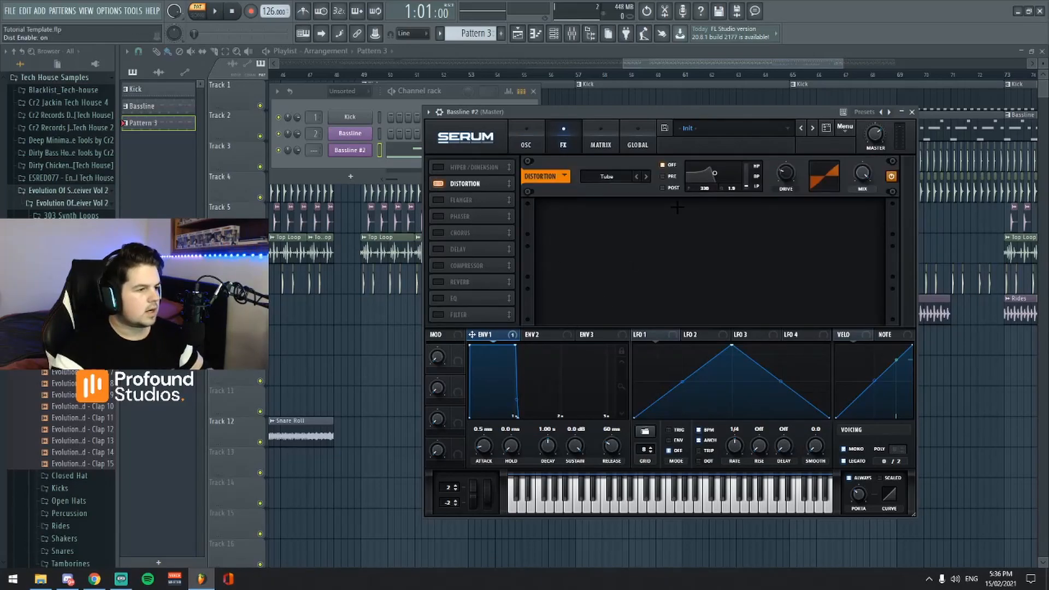
pyautogui.moveTo(714, 174); pyautogui.dragTo(710, 176)
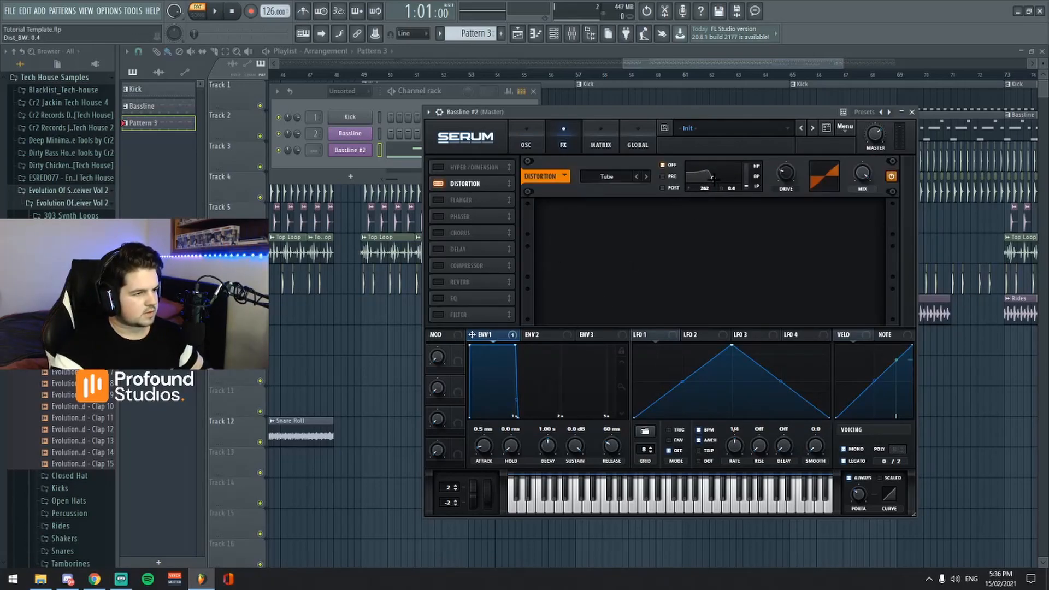
pyautogui.click(671, 187)
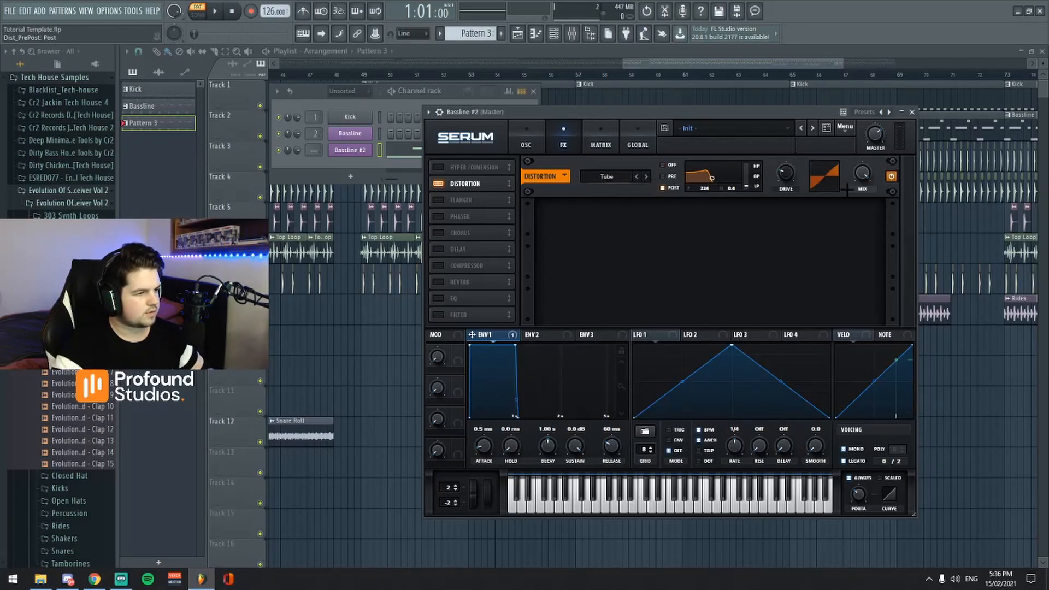
# Step: Set the distortion drive to 30% while auditioning Pattern 3
pyautogui.press('space')
pyautogui.moveTo(786, 173)
pyautogui.mouseDown()
pyautogui.moveTo(793, 147)
pyautogui.moveTo(797, 167)
pyautogui.moveTo(785, 173)
pyautogui.mouseUp()
pyautogui.press('space')
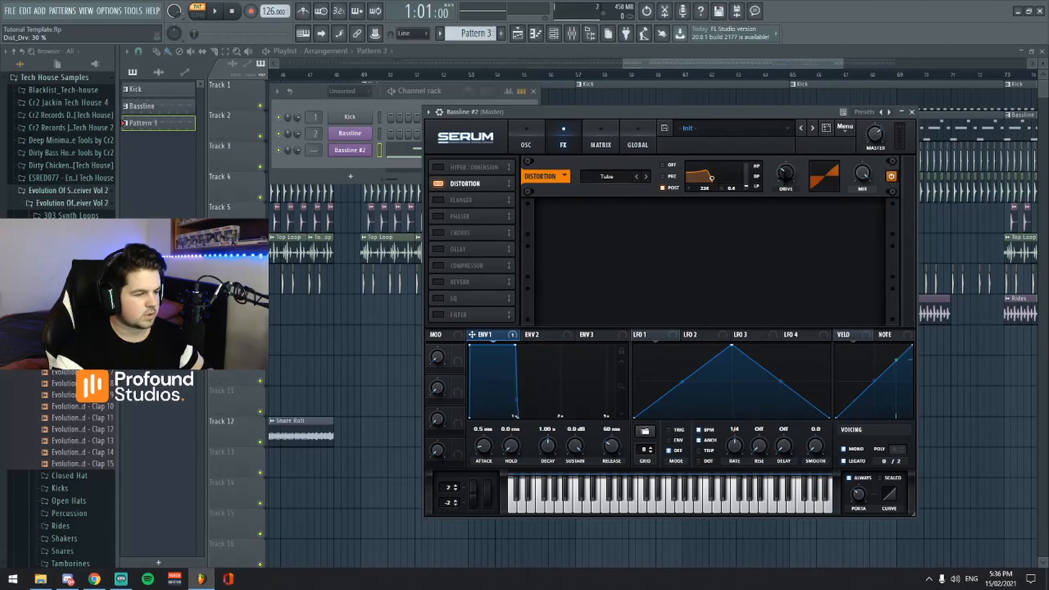
pyautogui.press('space')
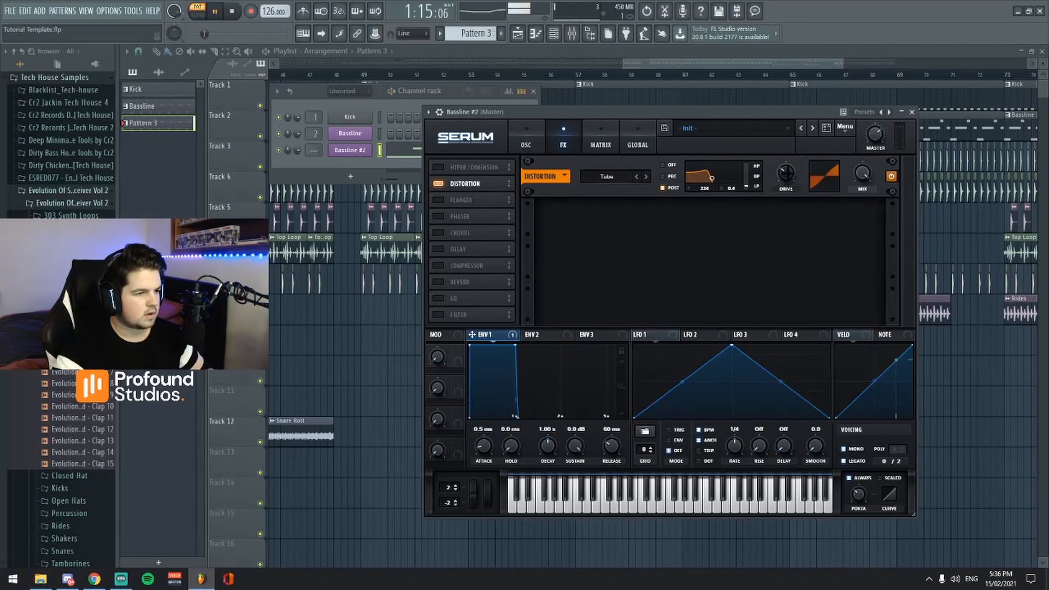
pyautogui.press('space')
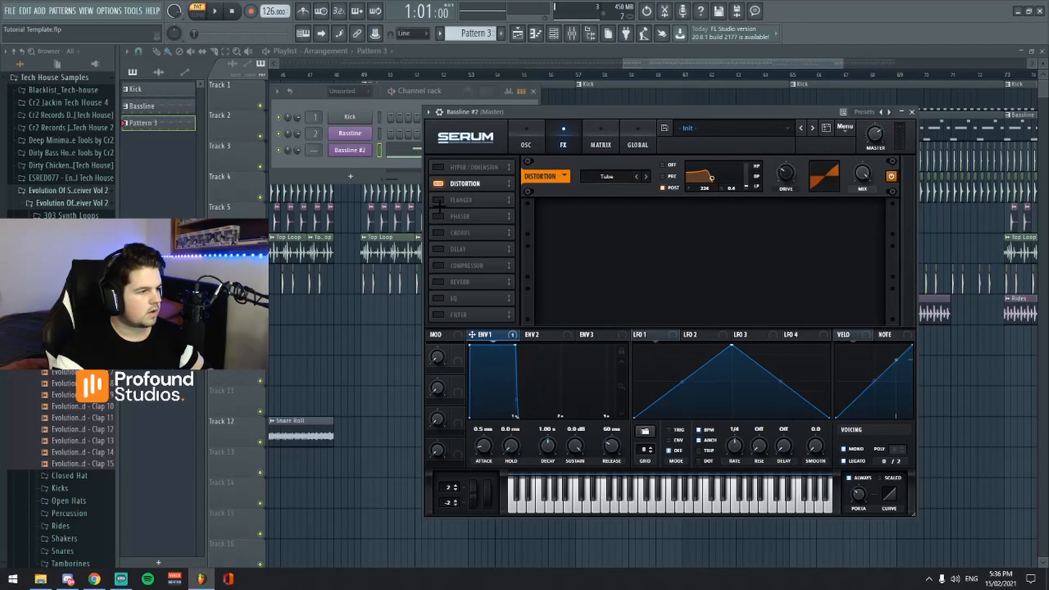
# Step: Enable the Compressor with threshold about -13 dB, attack 70.2 ms, release about 75 ms and gain 3.7 dB, and audition it
pyautogui.click(446, 266)
pyautogui.moveTo(594, 215); pyautogui.dragTo(594, 229)
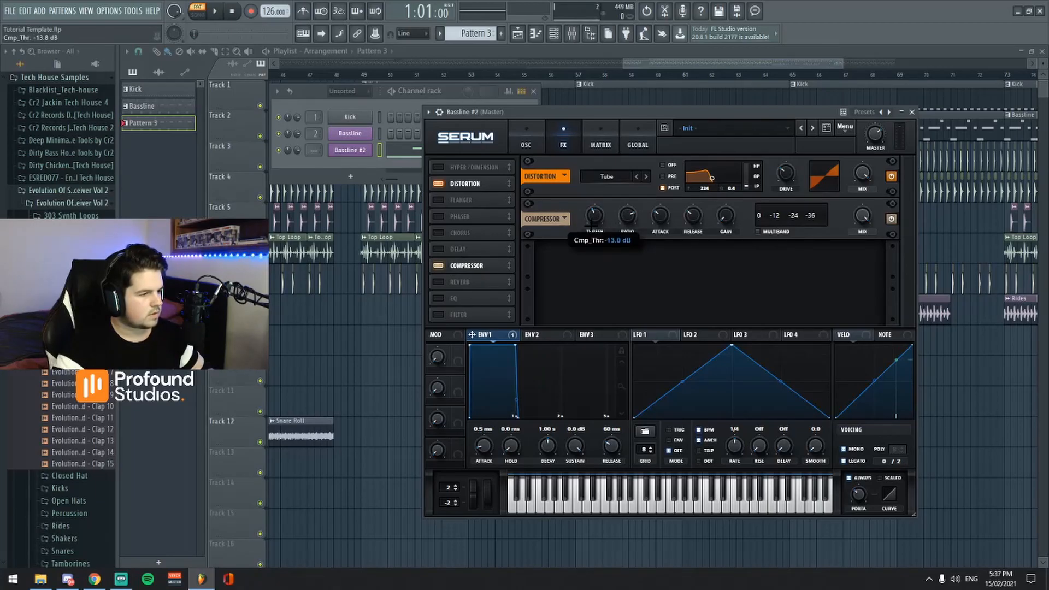
pyautogui.moveTo(650, 218); pyautogui.dragTo(660, 218)
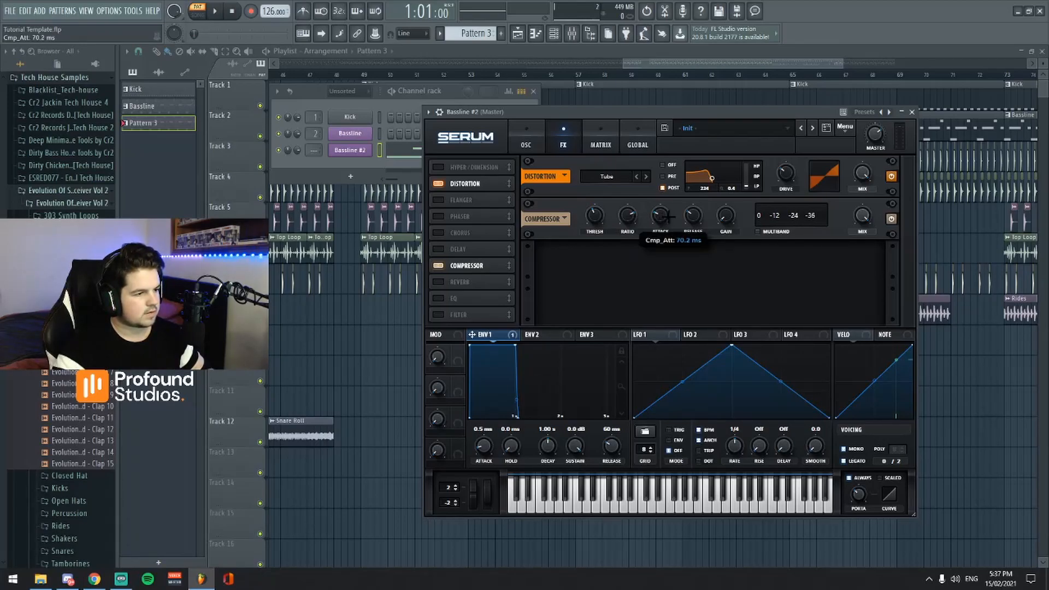
pyautogui.click(693, 216)
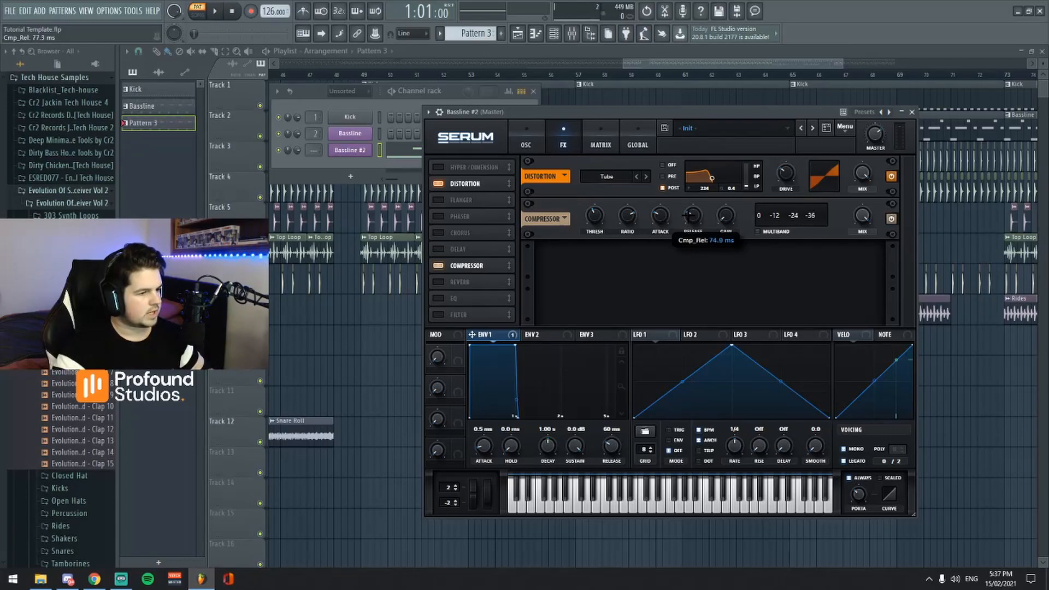
pyautogui.moveTo(725, 216); pyautogui.dragTo(724, 197)
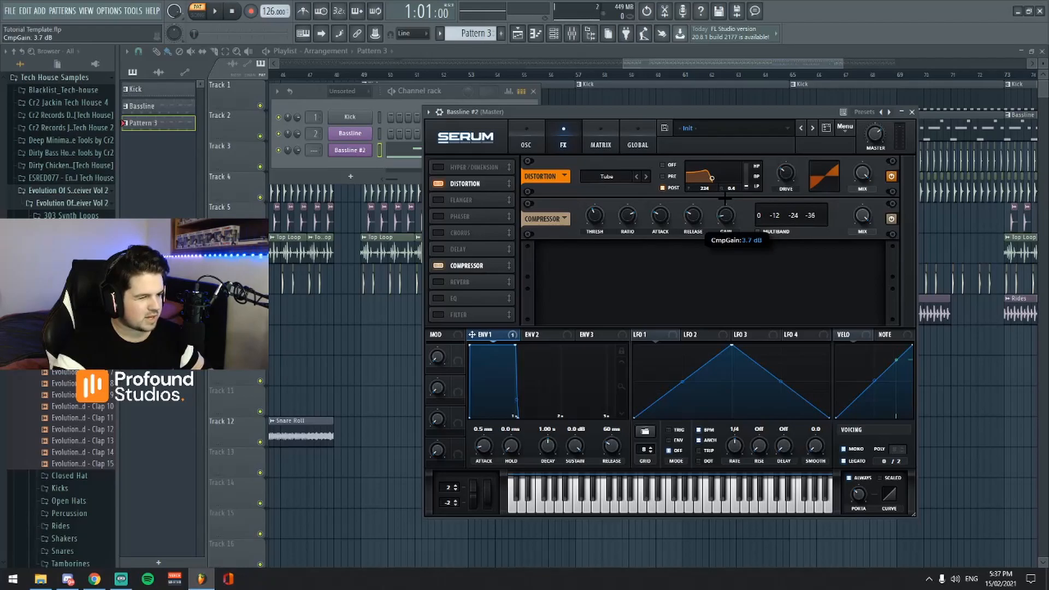
pyautogui.press('space')
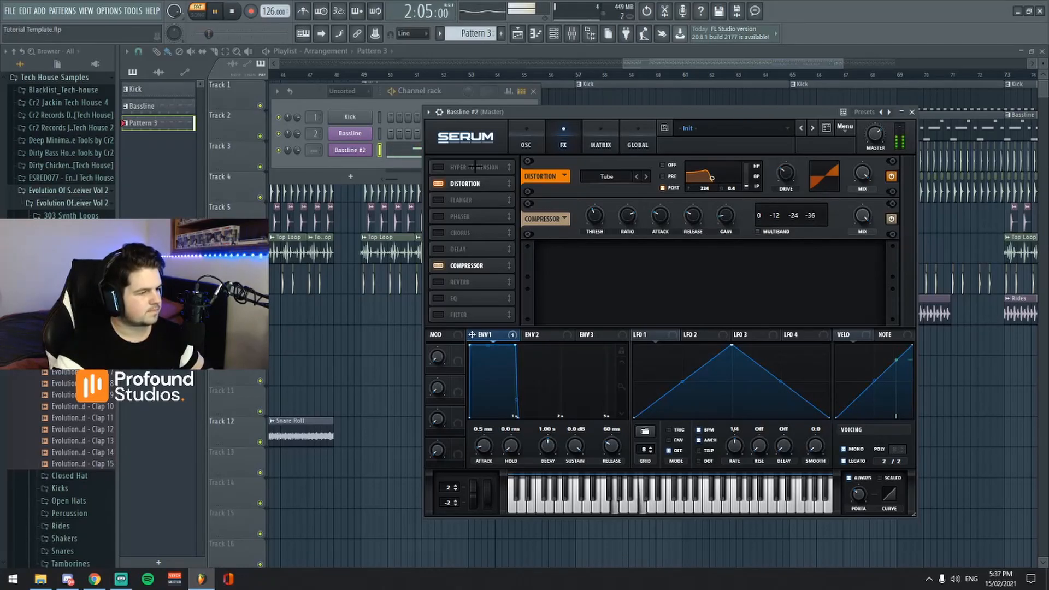
pyautogui.press('space')
# Step: Route the Bassline #2 channel to mixer track 2, the Bassline track that carries the Kickstart effect
pyautogui.click(570, 34)
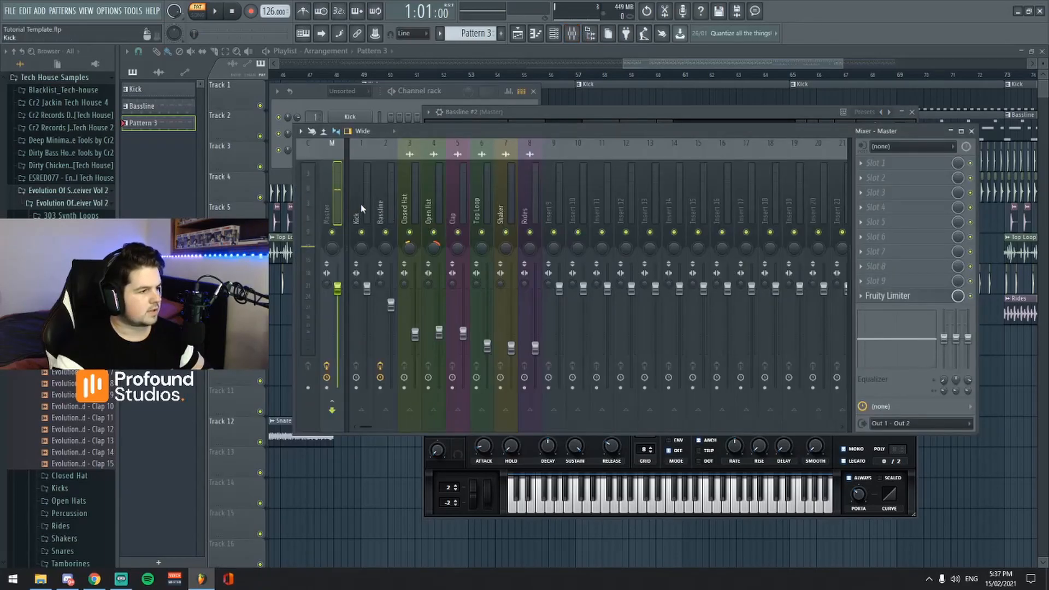
pyautogui.click(390, 198)
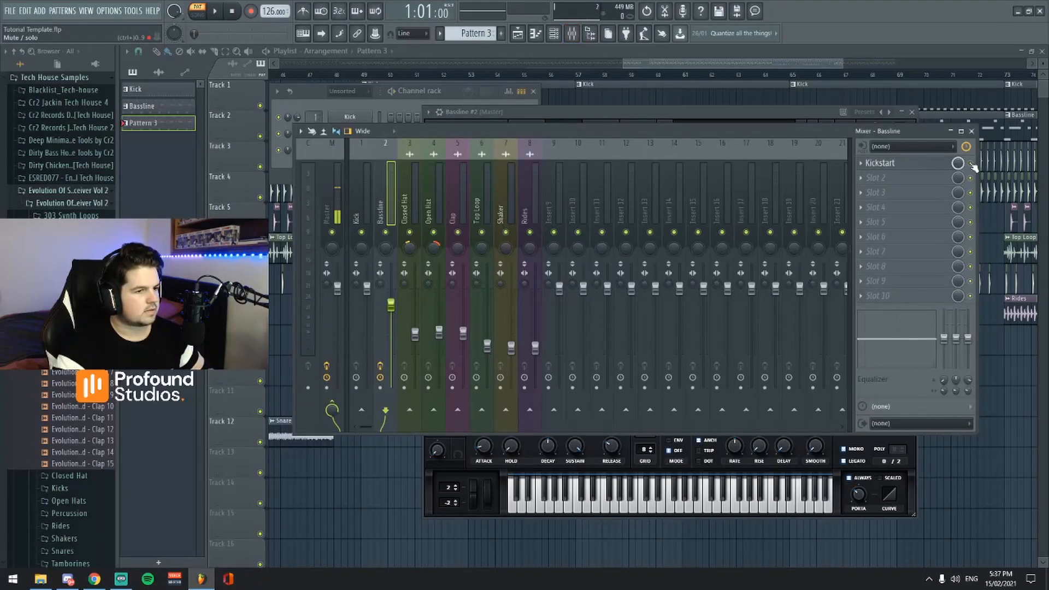
pyautogui.moveTo(769, 130)
pyautogui.mouseDown()
pyautogui.moveTo(738, 145)
pyautogui.moveTo(744, 132)
pyautogui.moveTo(762, 134)
pyautogui.mouseUp()
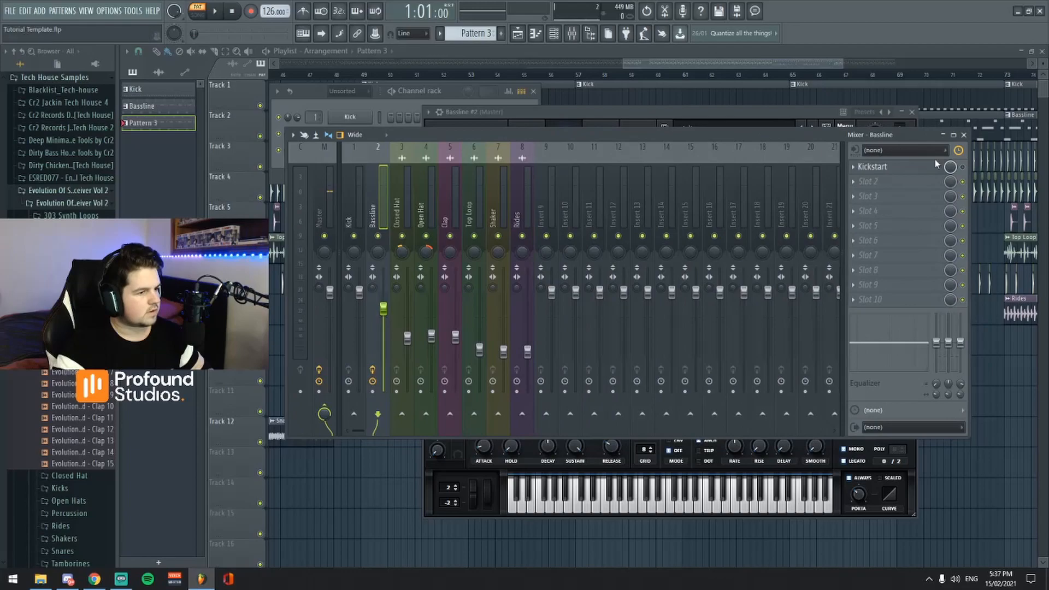
pyautogui.press('space')
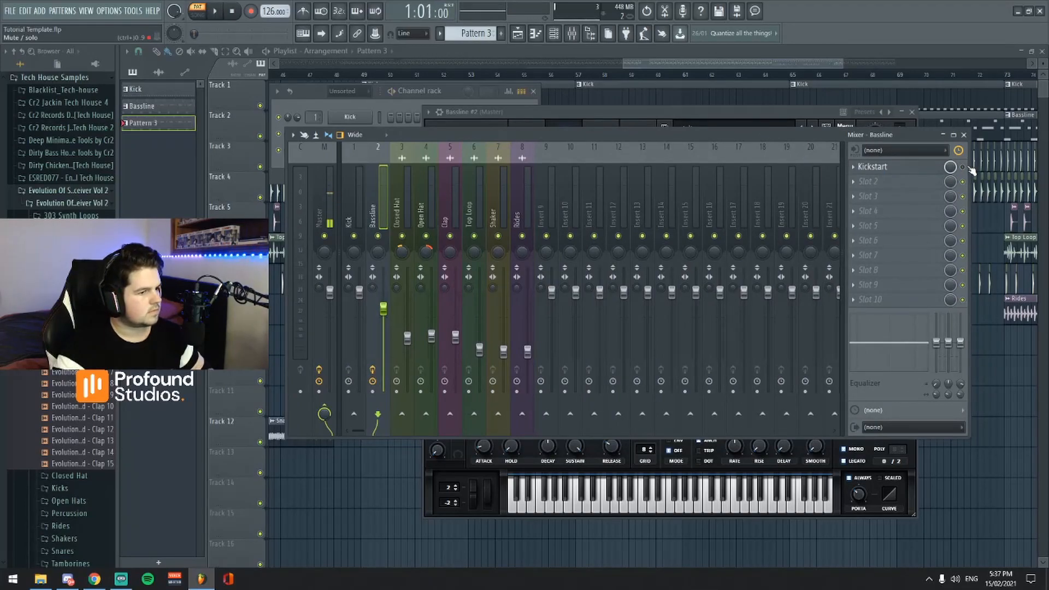
pyautogui.click(378, 106)
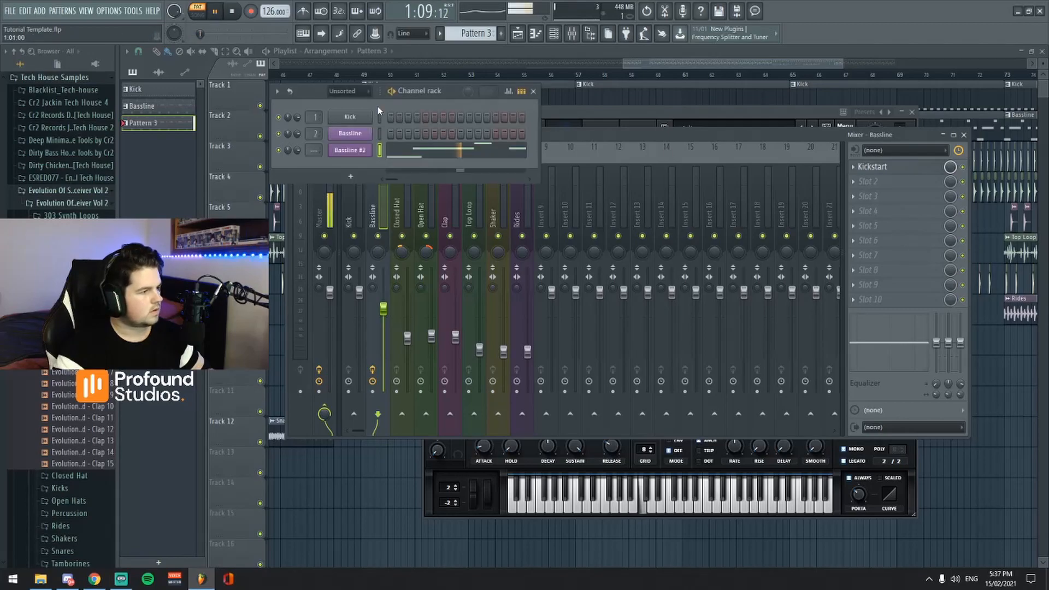
pyautogui.press('space')
pyautogui.moveTo(313, 150)
pyautogui.mouseDown()
pyautogui.moveTo(314, 140)
pyautogui.moveTo(314, 154)
pyautogui.mouseUp()
# Step: Play Pattern 3 through the Bassline mixer track and check its Kickstart effect
pyautogui.press('space')
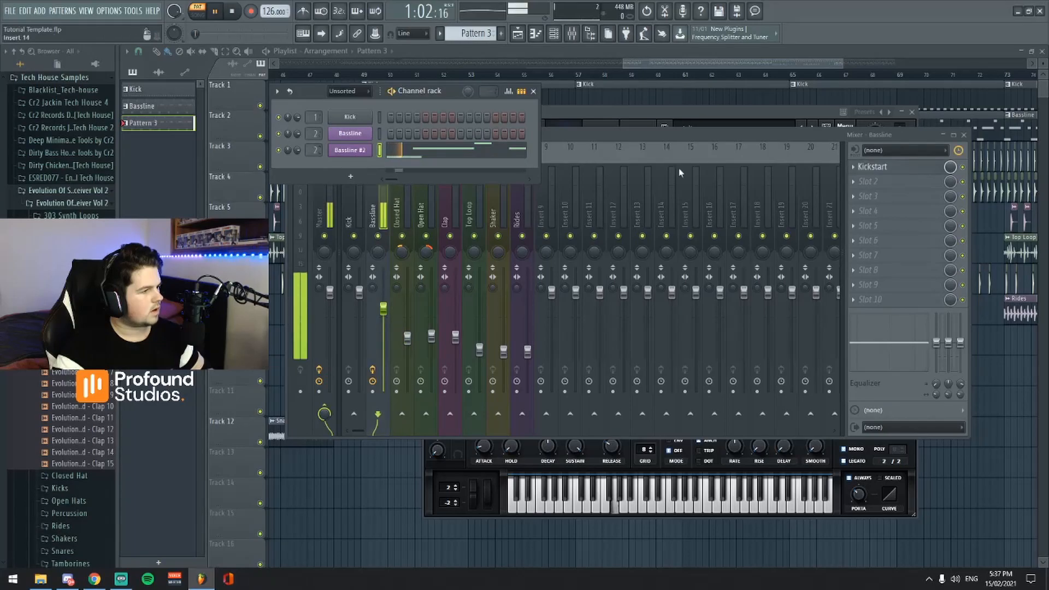
pyautogui.click(892, 168)
pyautogui.click(895, 168)
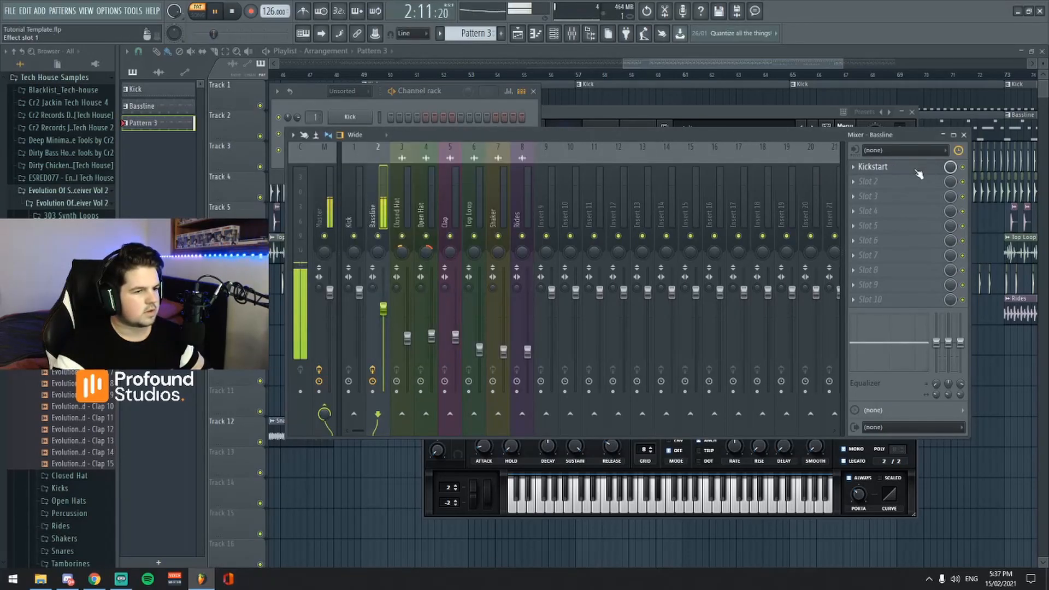
pyautogui.press('space')
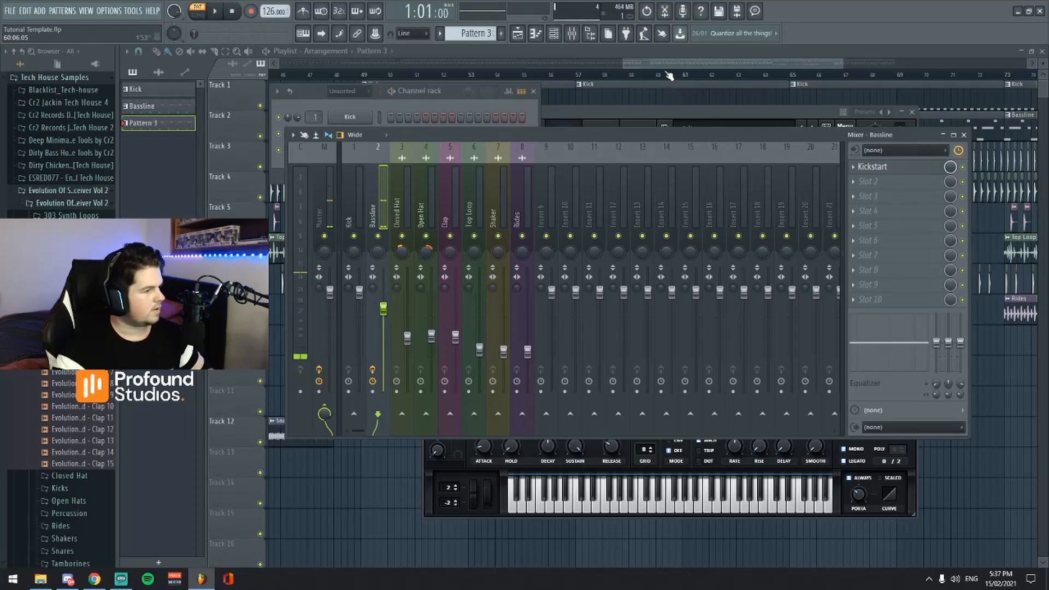
# Step: Replace the Bassline clips on Track 2 from bar 49 to bar 81 with Pattern 3 clips
pyautogui.click(663, 74)
pyautogui.scroll(-4, 576, 65)
pyautogui.rightClick(551, 122)
pyautogui.moveTo(500, 127); pyautogui.dragTo(750, 133)
pyautogui.click(489, 76)
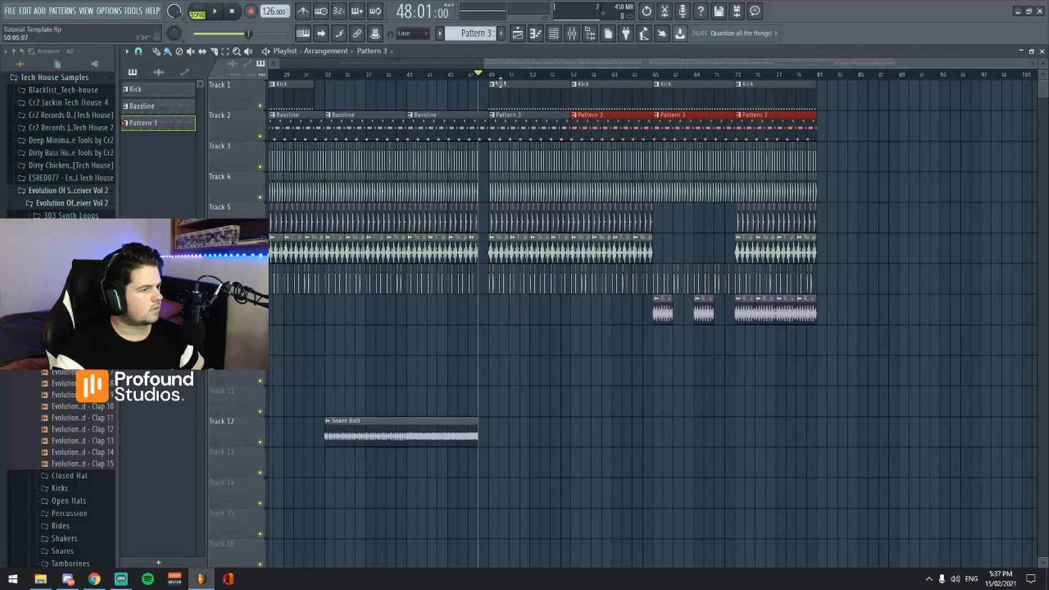
# Step: Replace the Bassline clip at bar 41 on Track 2 with a Pattern 3 clip
pyautogui.rightClick(464, 129)
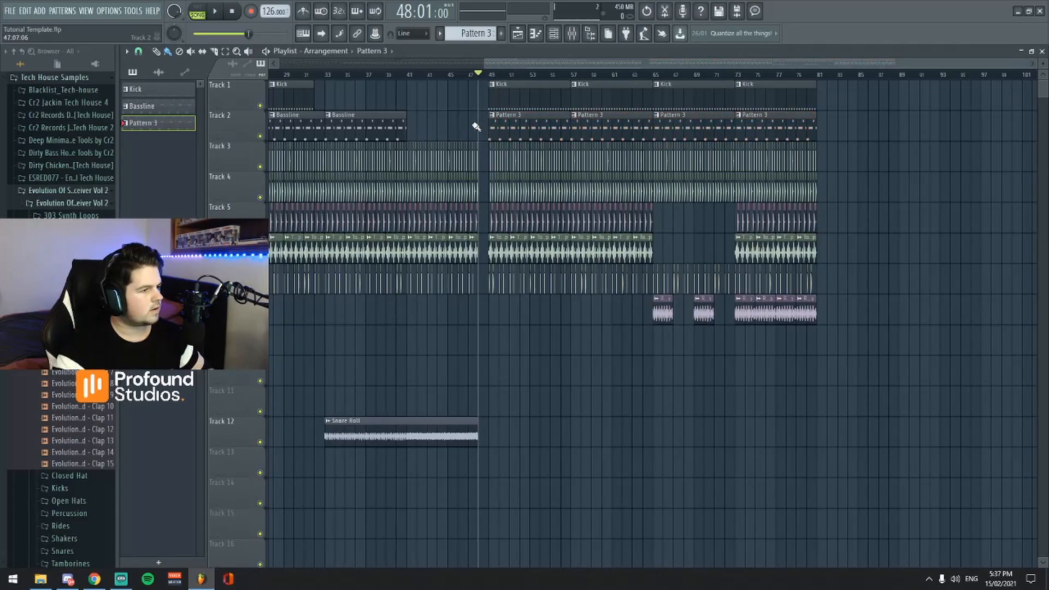
pyautogui.click(401, 96)
pyautogui.moveTo(402, 96); pyautogui.dragTo(413, 127)
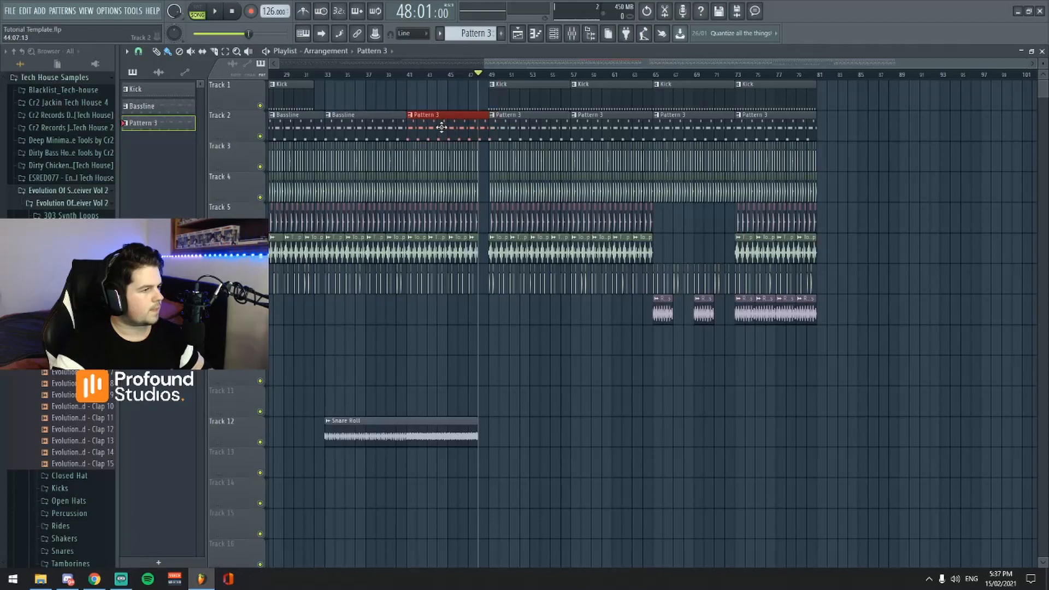
# Step: Play the arrangement from bar 48 and raise the Bassline mixer track's volume to -2.2 dB
pyautogui.moveTo(628, 64); pyautogui.dragTo(701, 63)
pyautogui.click(551, 38)
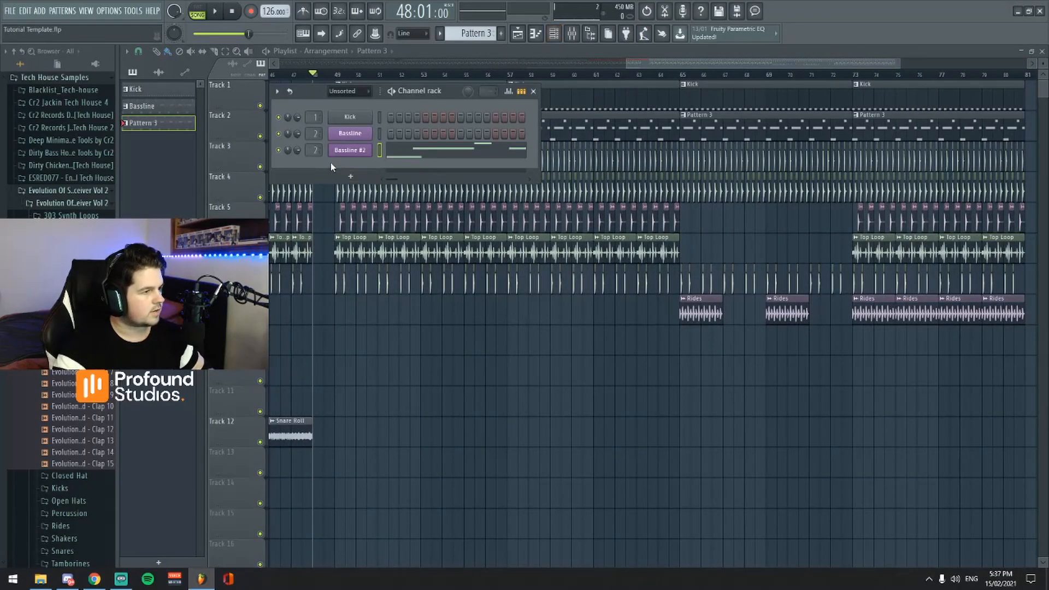
pyautogui.click(572, 35)
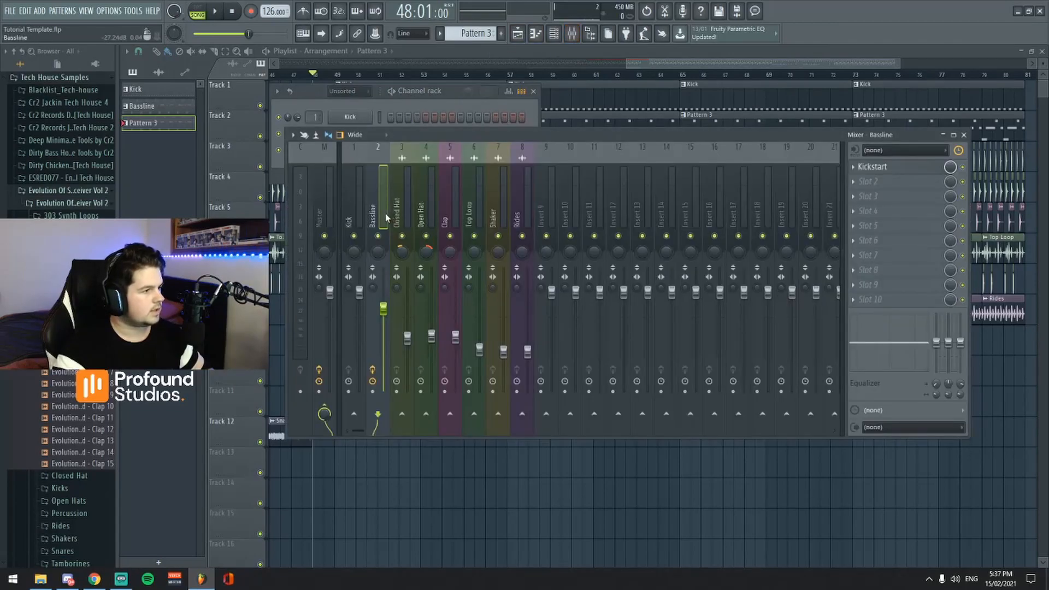
pyautogui.click(320, 75)
pyautogui.press('space')
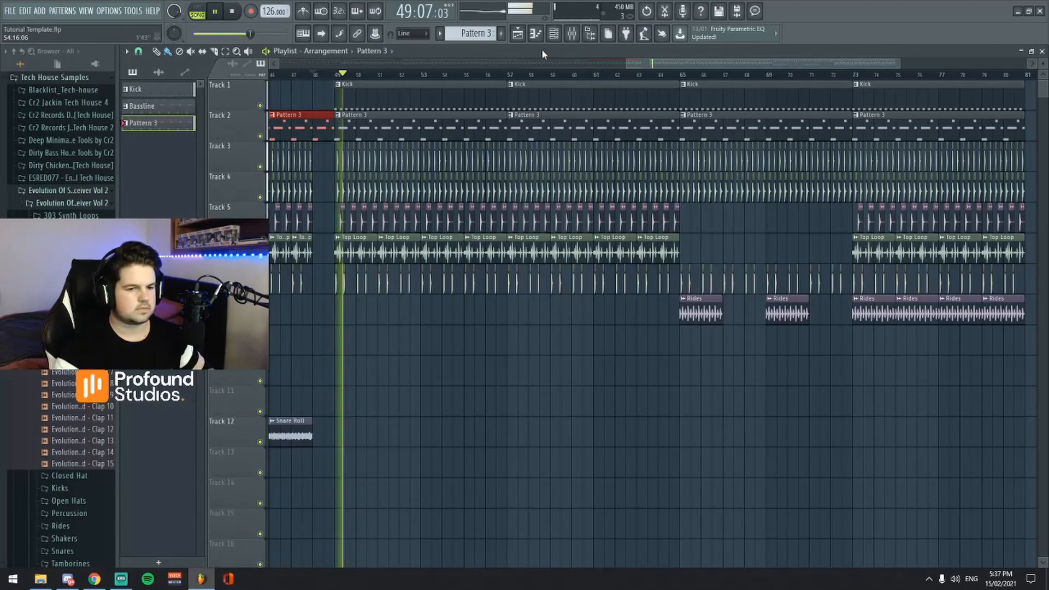
pyautogui.click(572, 34)
pyautogui.moveTo(382, 308); pyautogui.dragTo(383, 299)
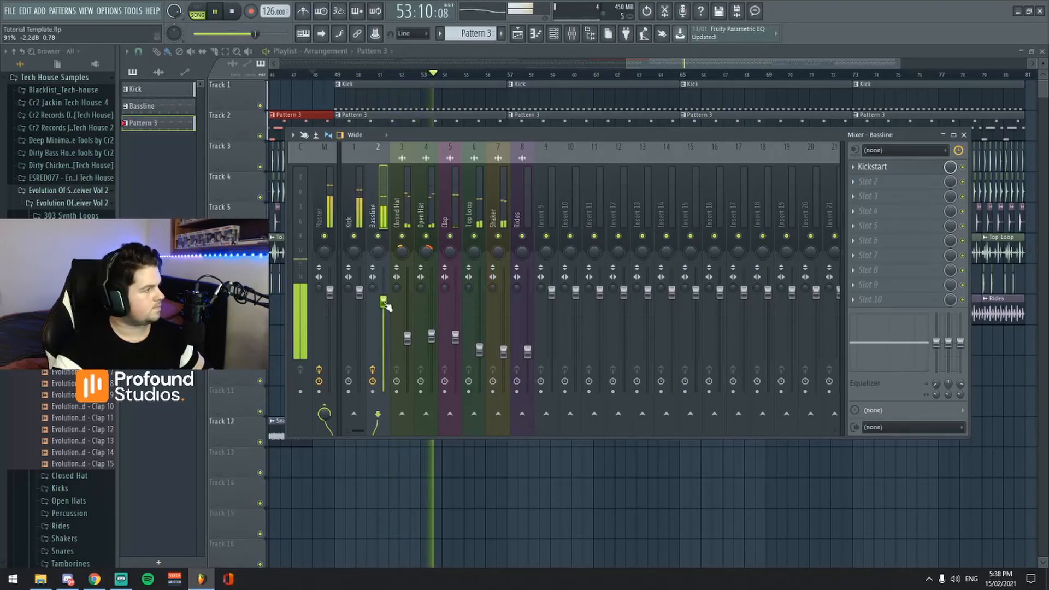
pyautogui.press('space')
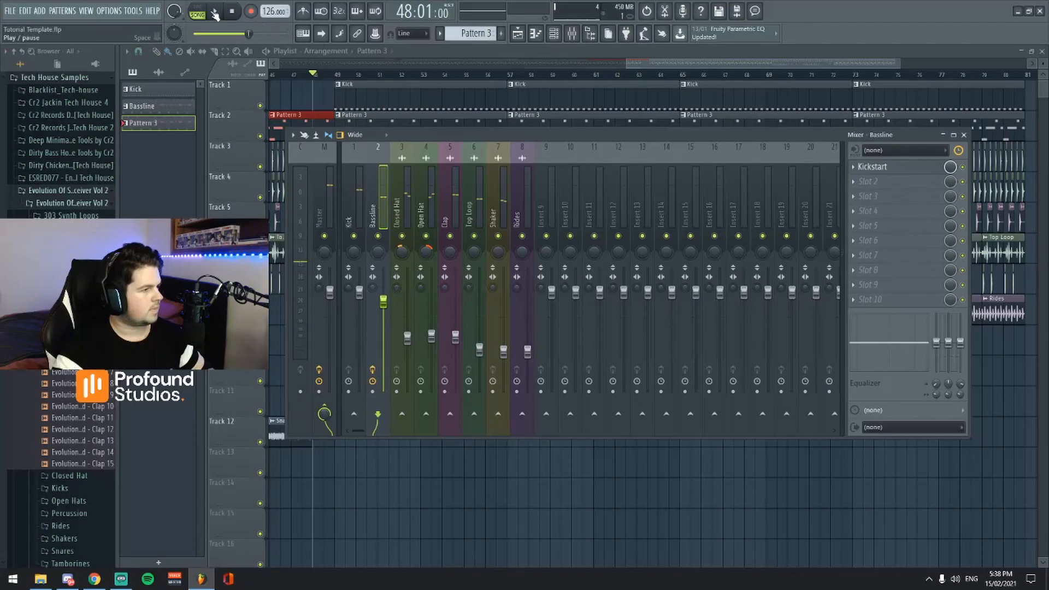
# Step: Switch playback from song to pattern mode and briefly play Pattern 3
pyautogui.press('l')
pyautogui.press('space')
pyautogui.press('space')
pyautogui.moveTo(656, 64); pyautogui.dragTo(711, 64)
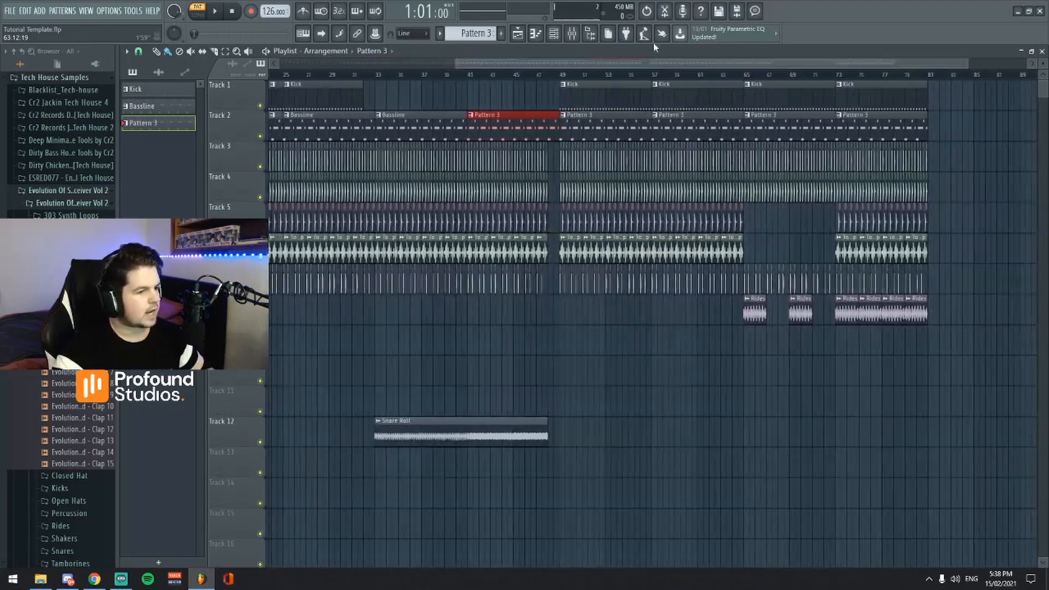
pyautogui.click(554, 35)
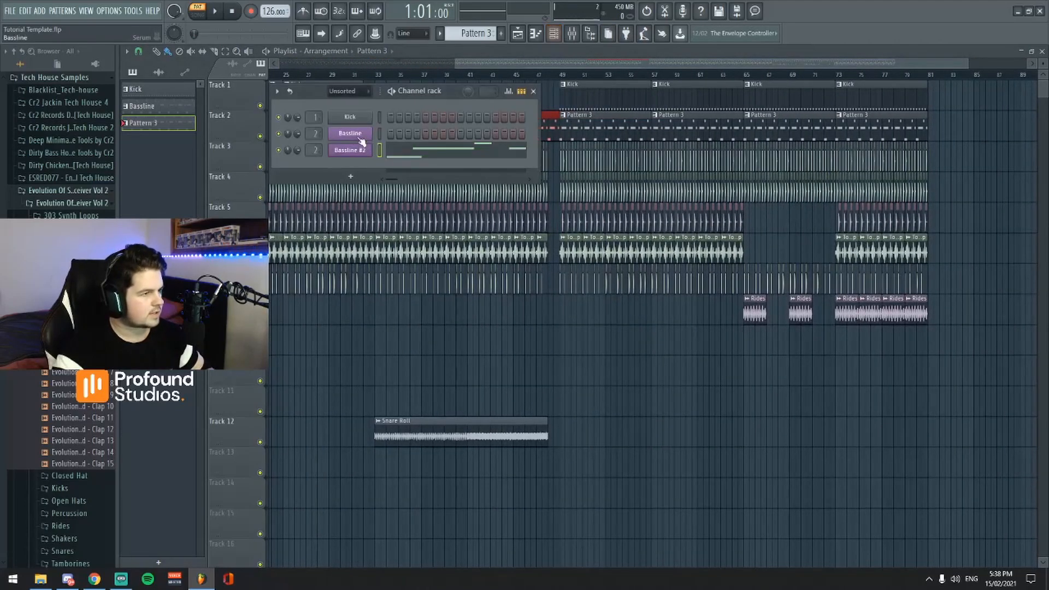
pyautogui.click(533, 91)
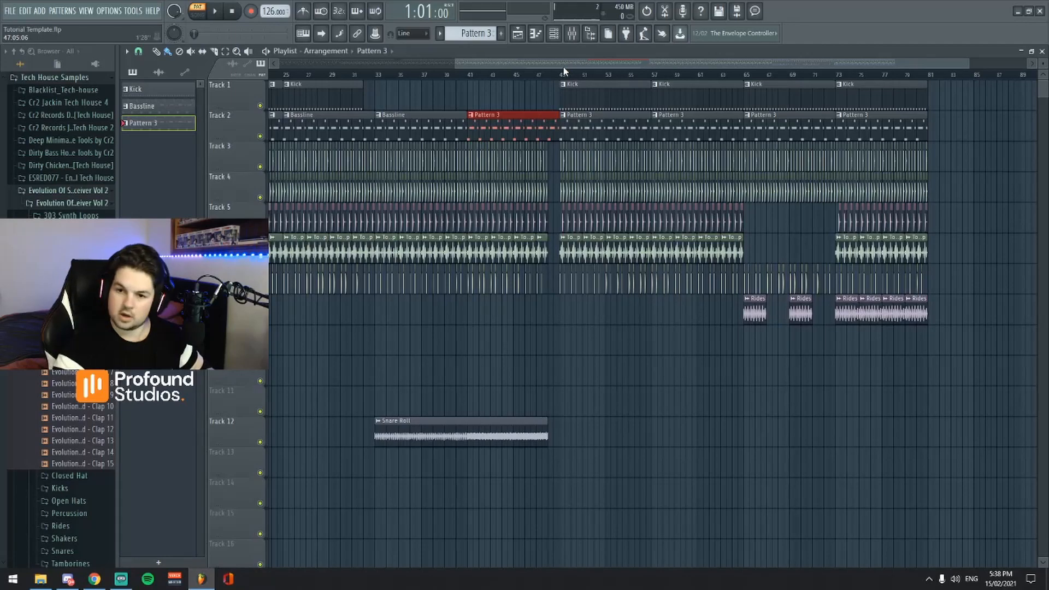